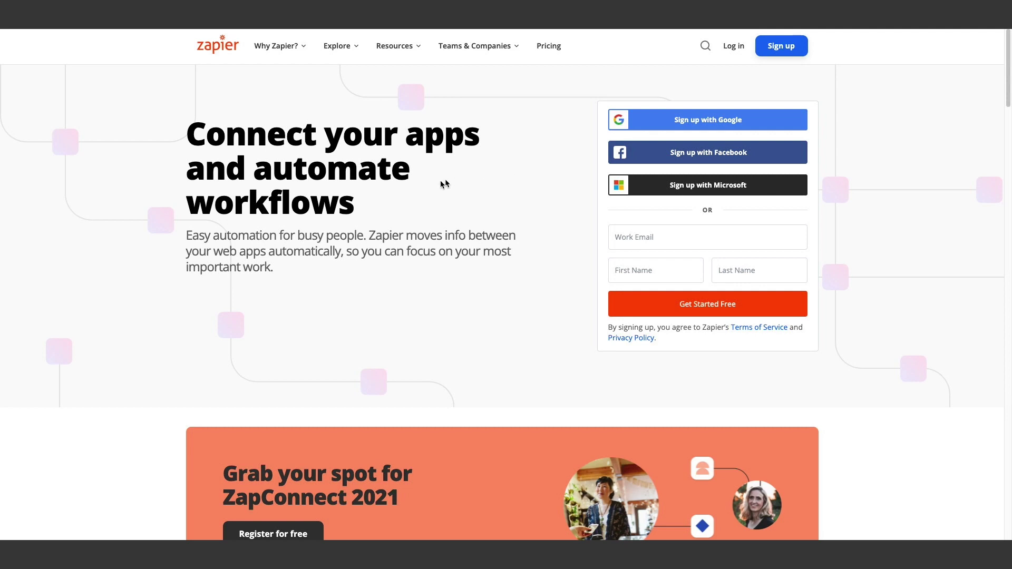
Scroll down the Zapier homepage before heading to Revue
{"action": "scroll", "coordinate": [368, 280], "scroll_direction": "down", "scroll_amount": 5}
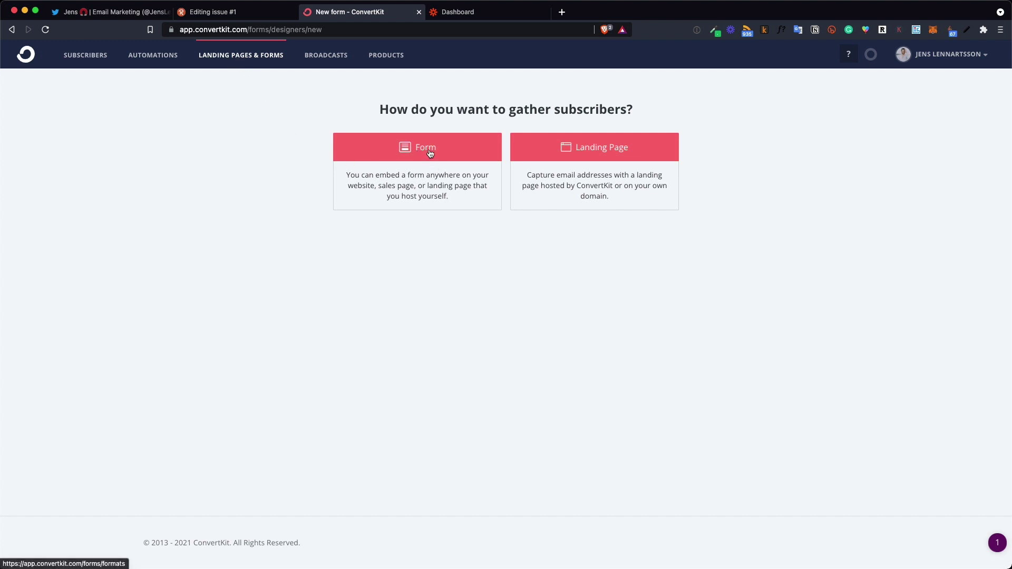
Start a new embeddable form and build it from the Clare template
{"action": "left_click", "coordinate": [431, 153]}
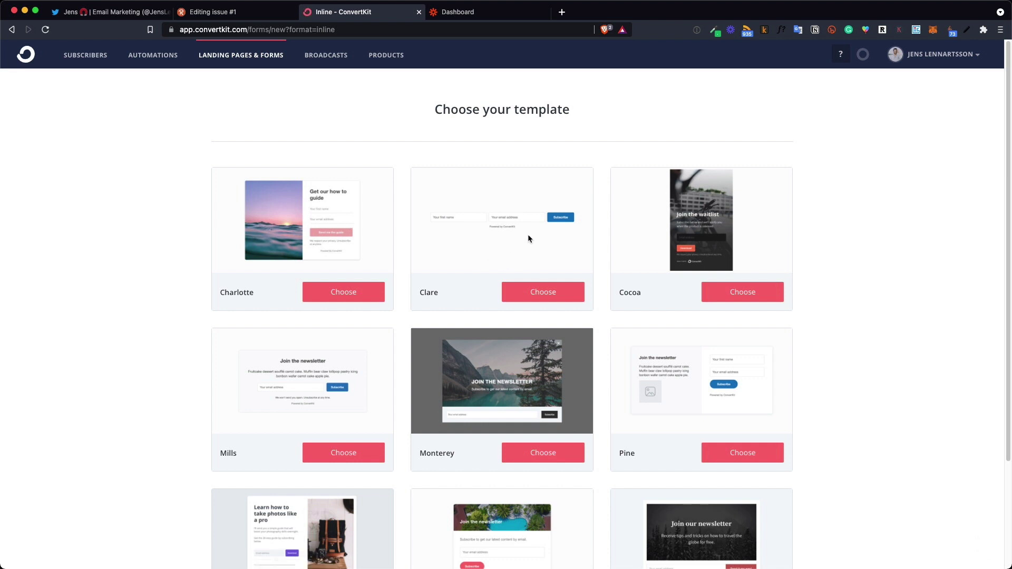
{"action": "left_click", "coordinate": [537, 299]}
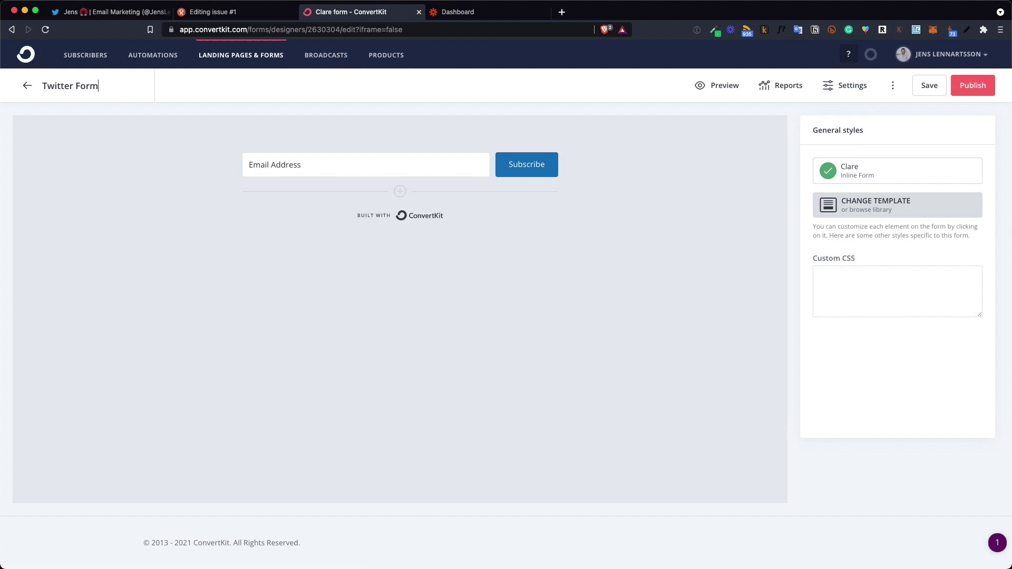
Name the form 'Twitter Form', then uncheck Send incentive email in its settings and save
{"action": "key", "text": "Return"}
{"action": "left_click", "coordinate": [861, 86]}
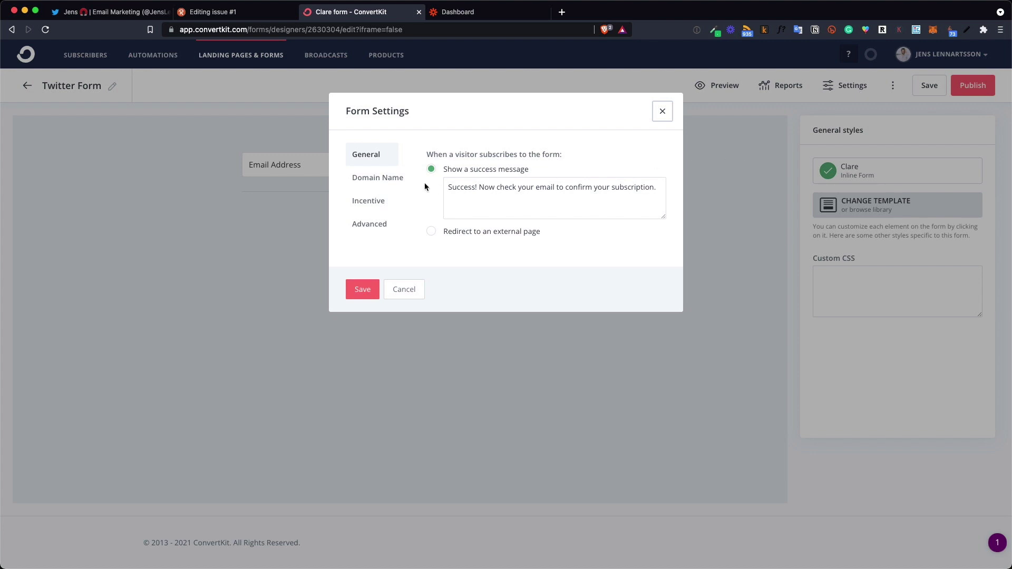
{"action": "left_click", "coordinate": [396, 183]}
{"action": "left_click", "coordinate": [378, 205]}
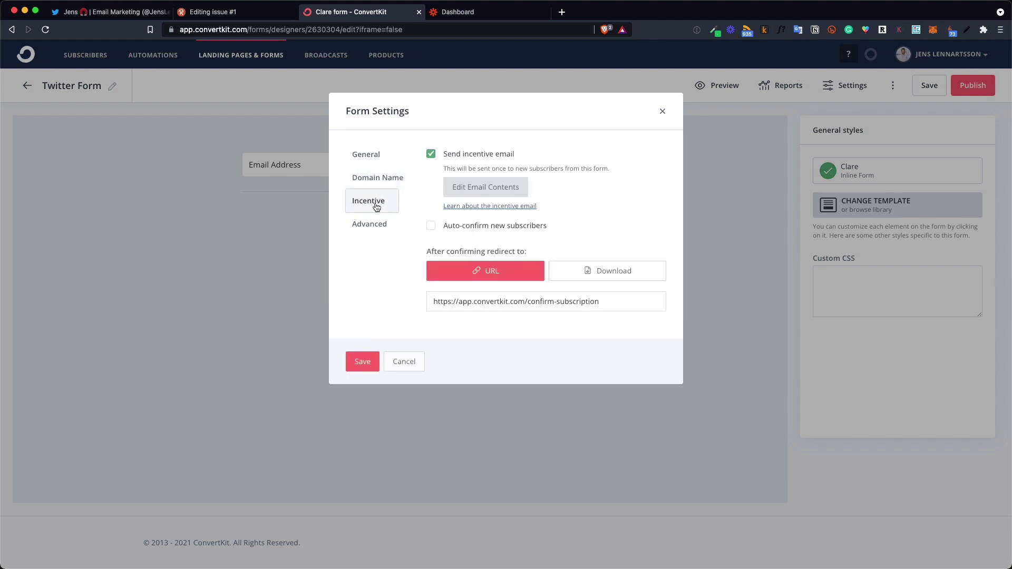
{"action": "left_click", "coordinate": [368, 226]}
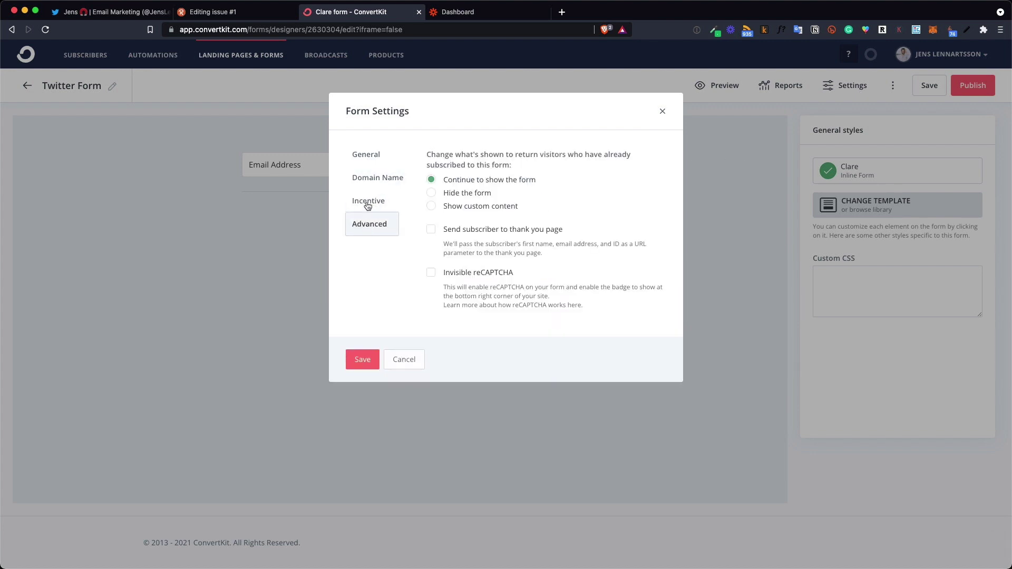
{"action": "left_click", "coordinate": [369, 206]}
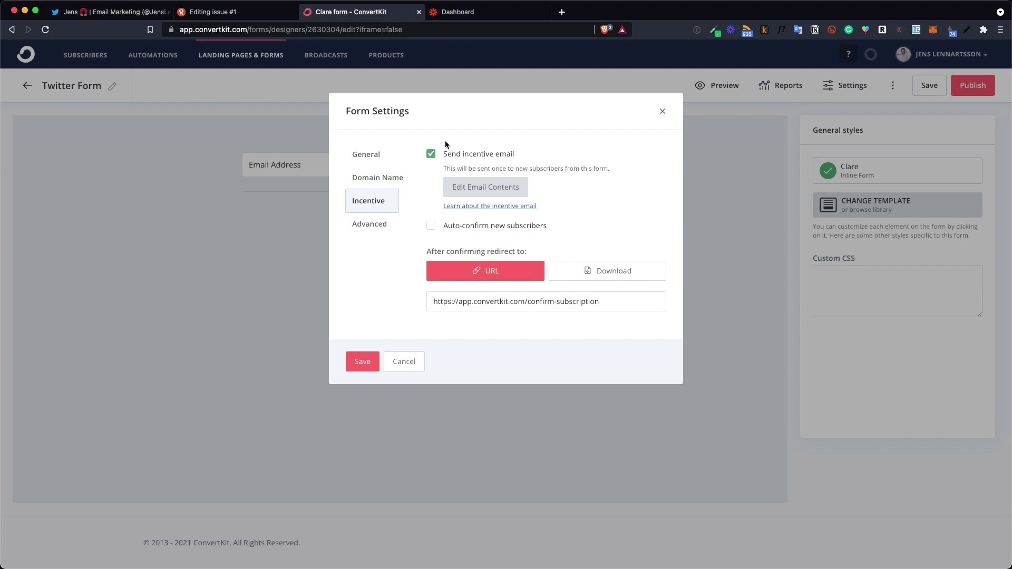
{"action": "left_click", "coordinate": [432, 155]}
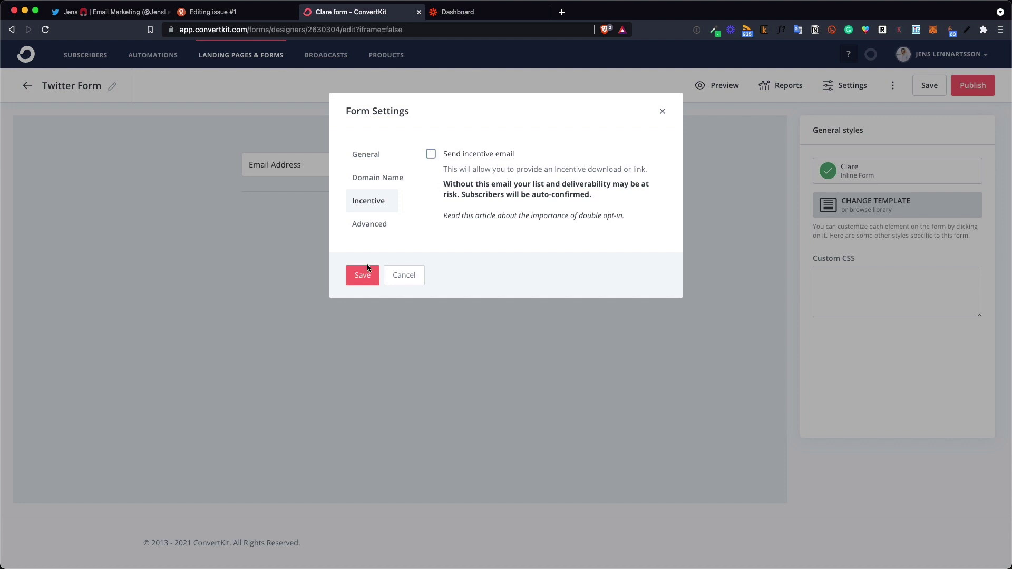
{"action": "left_click", "coordinate": [363, 277]}
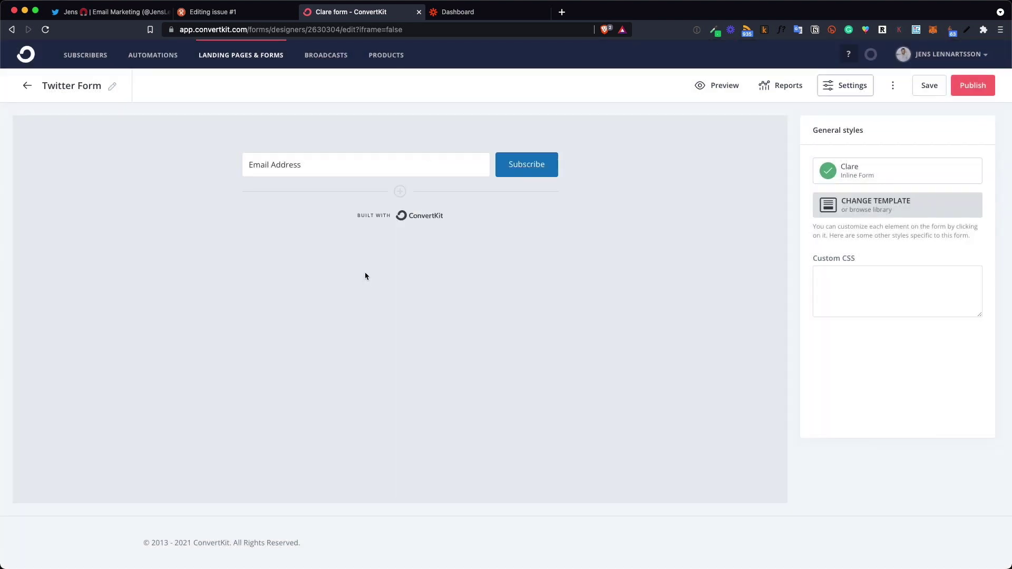
Save Twitter Form, then open Revue's Account settings from the Marketing Mindset menu
{"action": "left_click", "coordinate": [933, 88]}
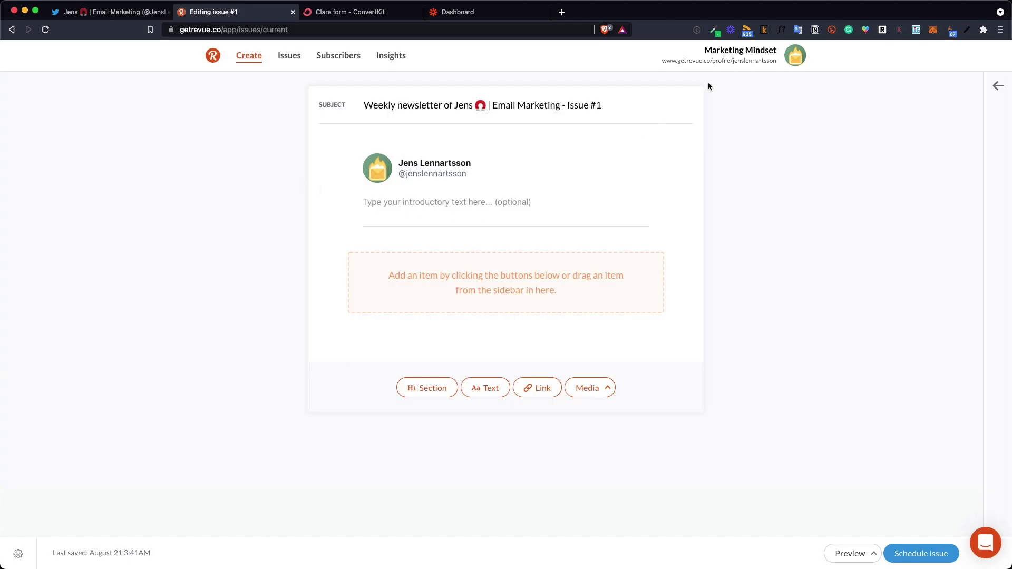
{"action": "left_click", "coordinate": [732, 53]}
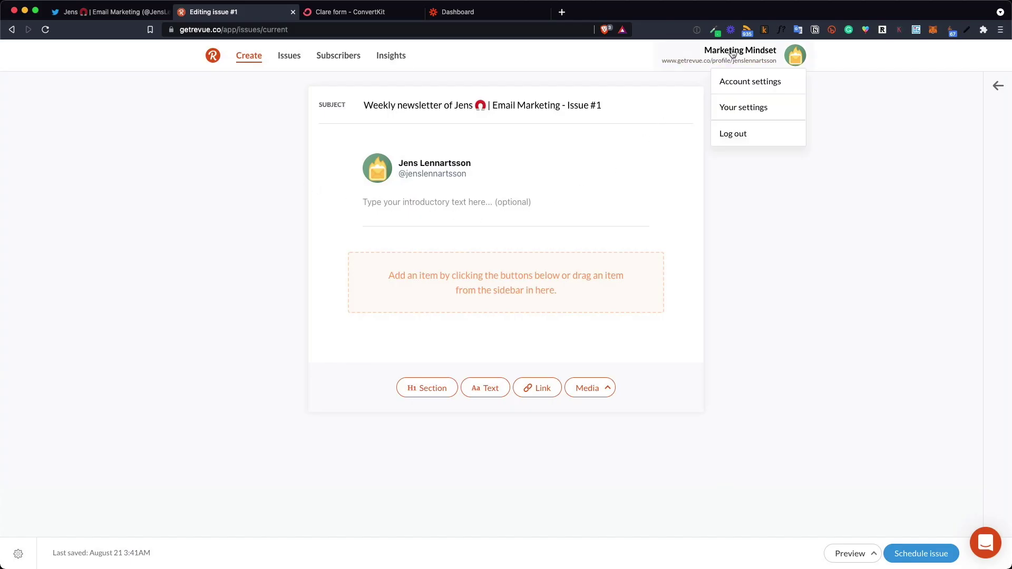
{"action": "left_click", "coordinate": [746, 81]}
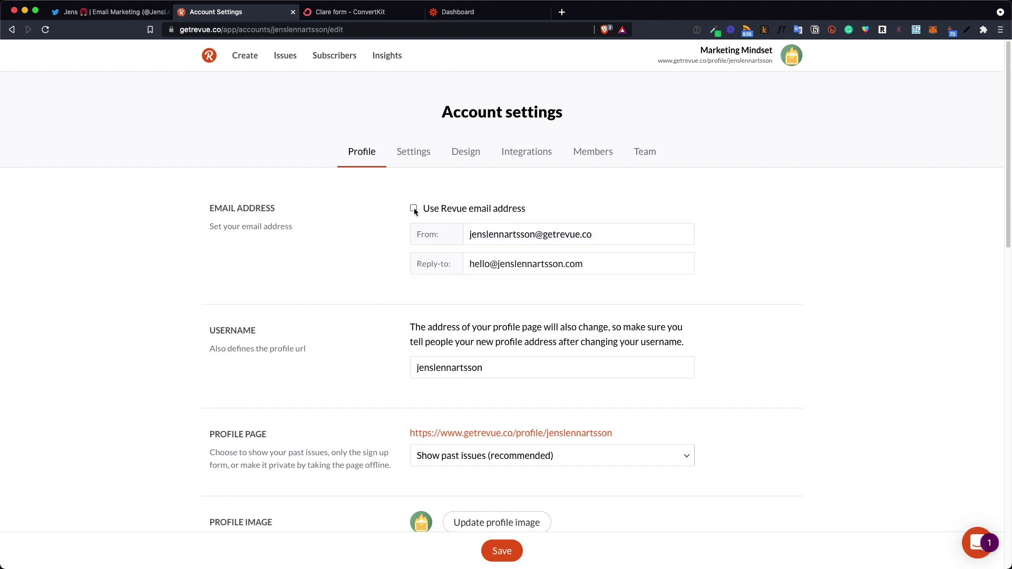
Uncheck Use Revue email address and fill the From field with the custom-domain sender address
{"action": "left_click", "coordinate": [413, 208]}
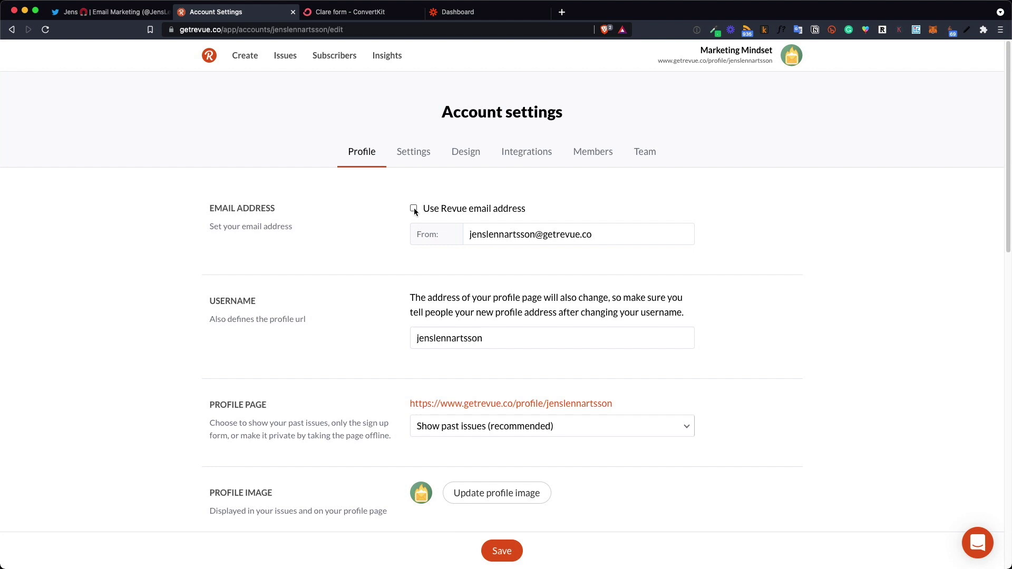
{"action": "triple_click", "coordinate": [589, 235]}
{"action": "type", "text": "hello@"}
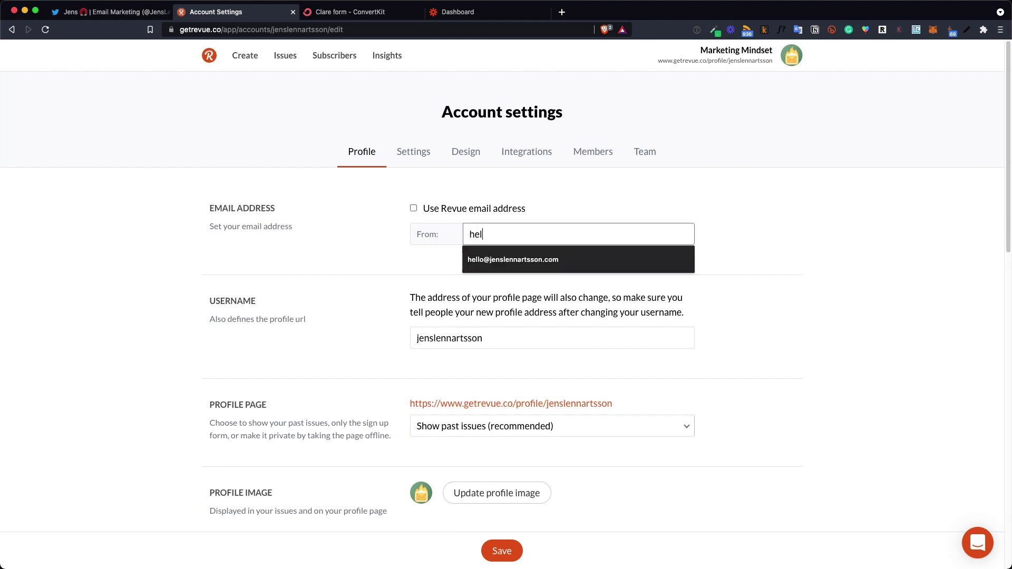
{"action": "left_click", "coordinate": [593, 259]}
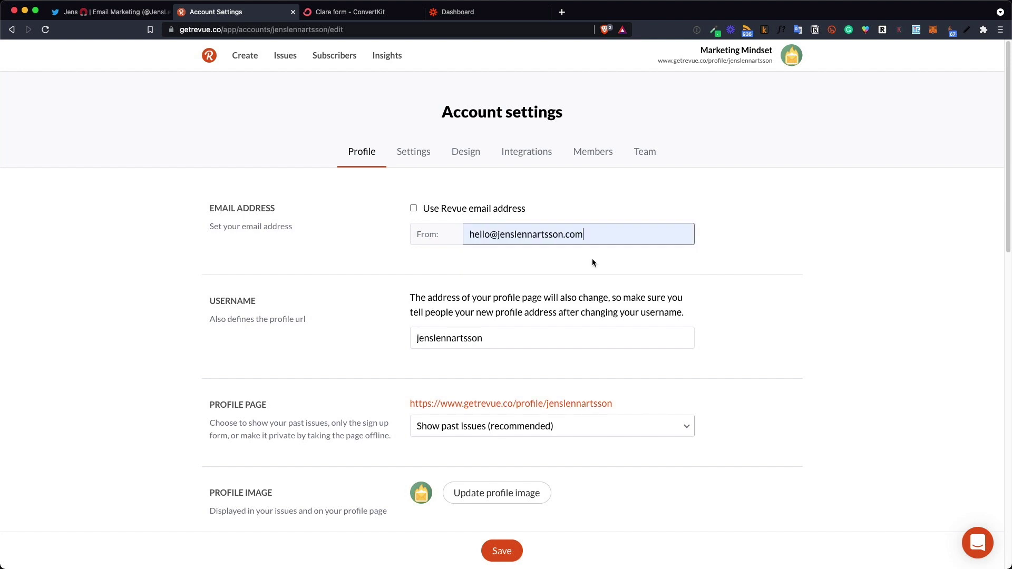
{"action": "triple_click", "coordinate": [499, 231]}
{"action": "left_click", "coordinate": [509, 262]}
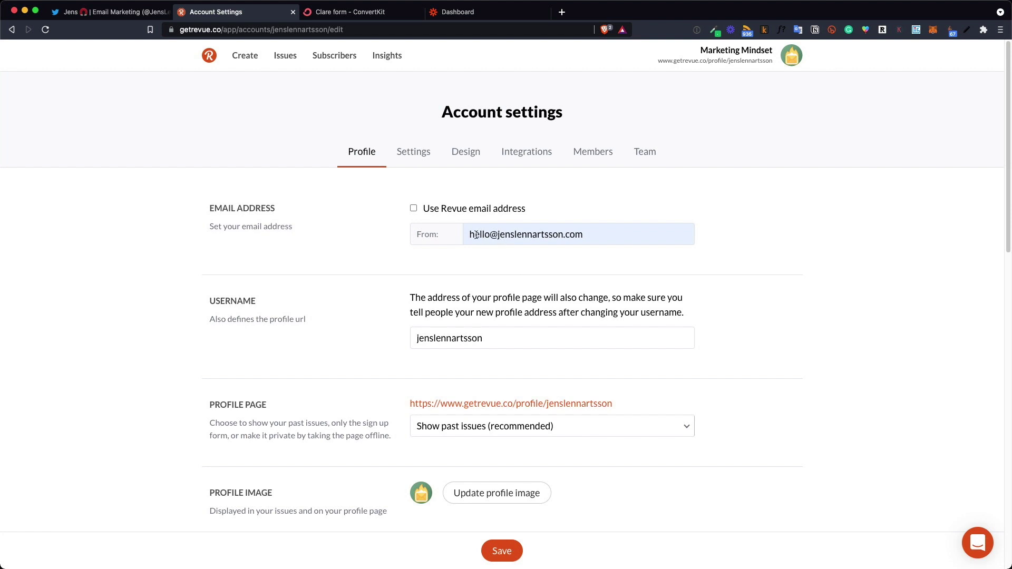
{"action": "left_click_drag", "start_coordinate": [470, 235], "coordinate": [583, 232]}
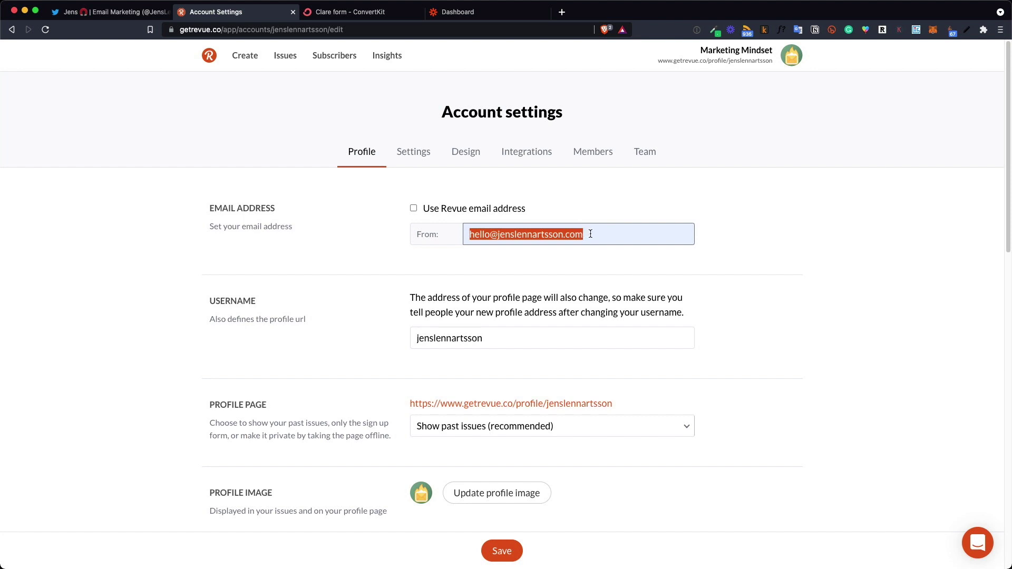
{"action": "left_click", "coordinate": [590, 233]}
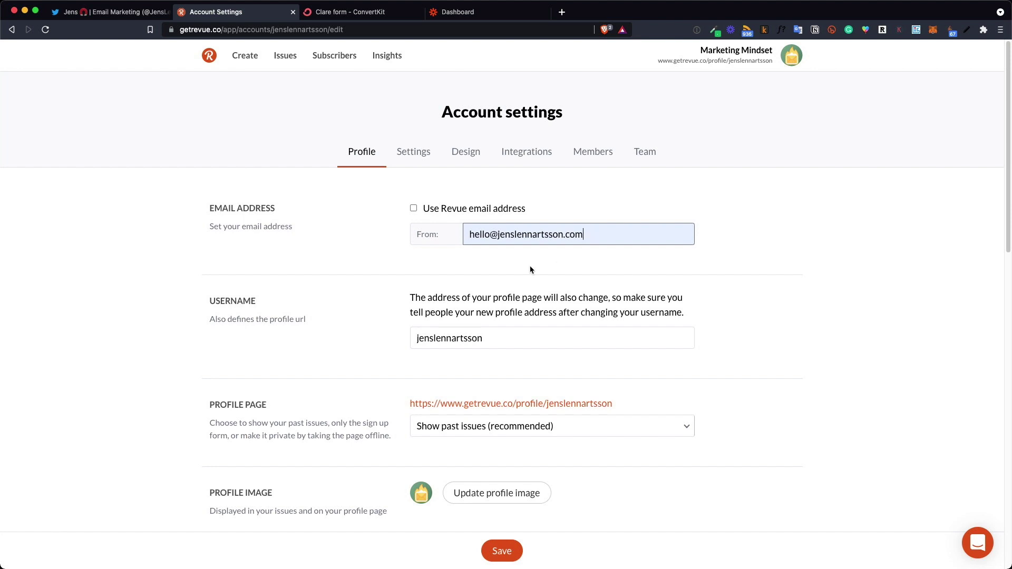
{"action": "scroll", "coordinate": [531, 270], "scroll_direction": "down", "scroll_amount": 4}
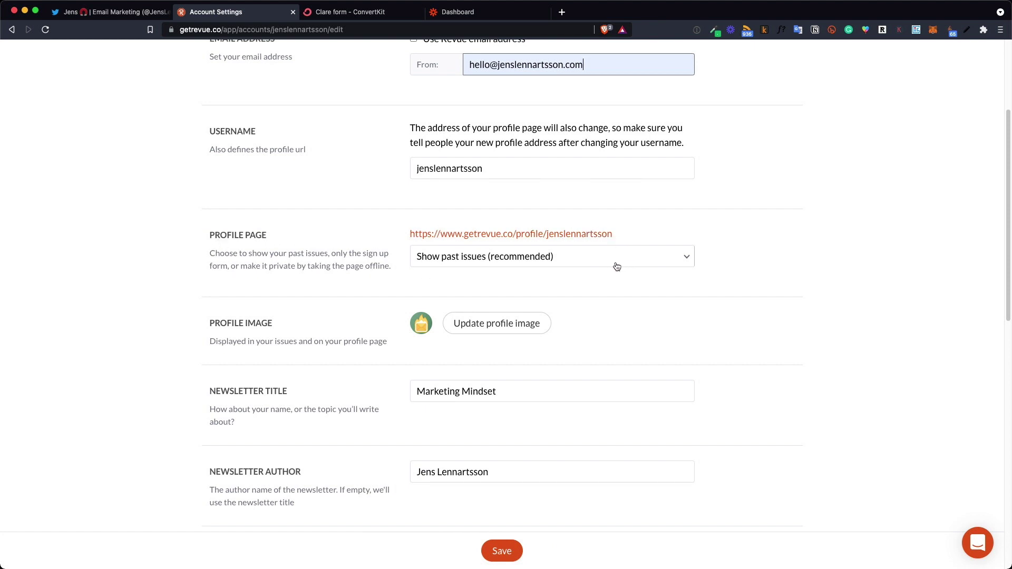
Set the Profile Page option to Show only sign up and check the Marketing Mindset title
{"action": "left_click", "coordinate": [577, 265]}
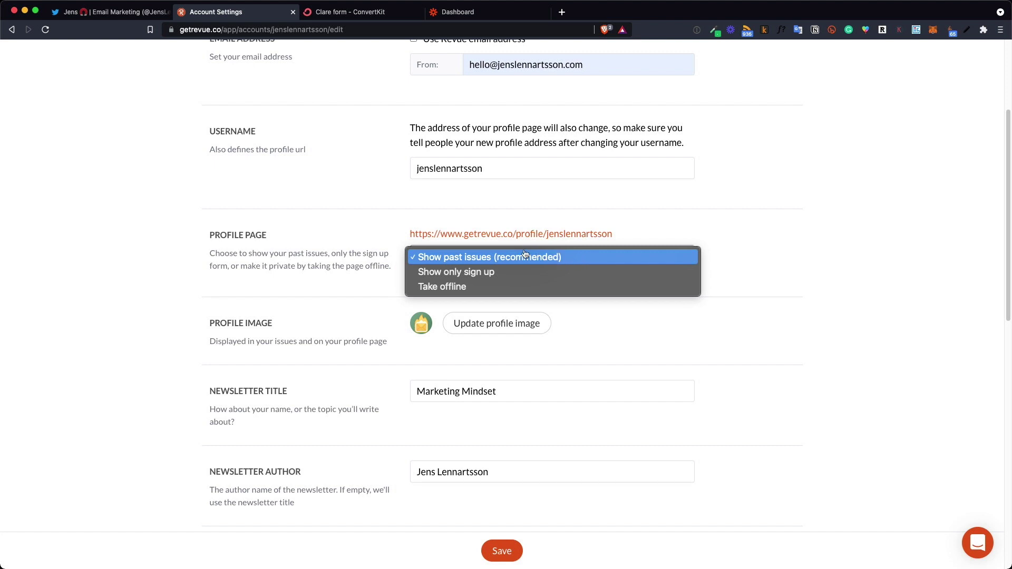
{"action": "left_click", "coordinate": [452, 272]}
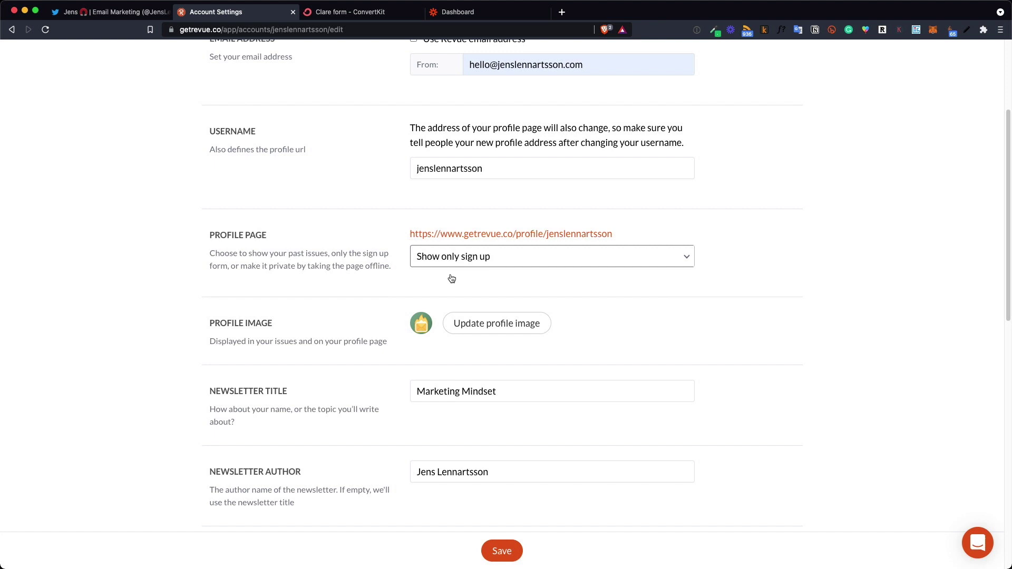
{"action": "scroll", "coordinate": [452, 278], "scroll_direction": "down", "scroll_amount": 2}
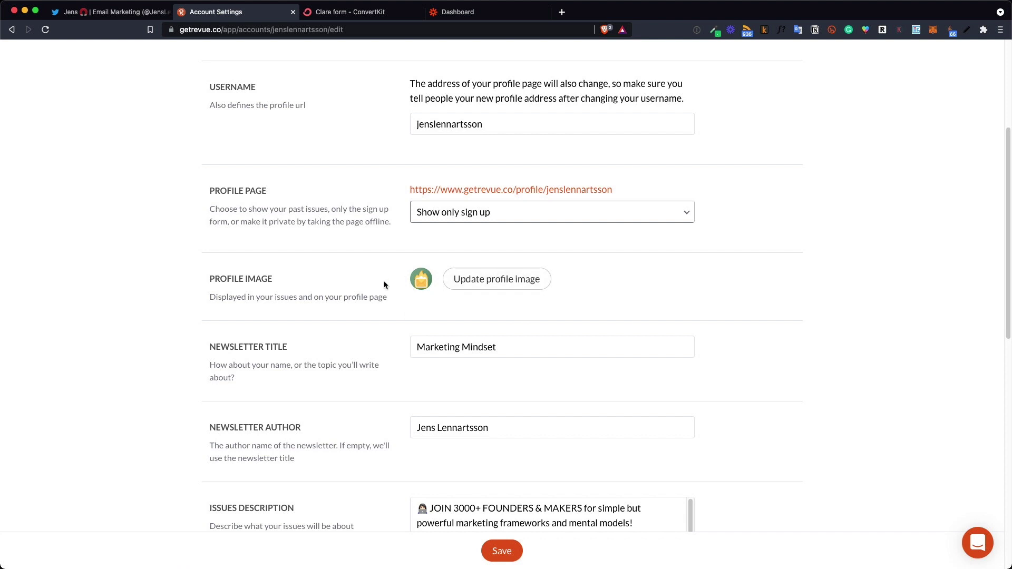
{"action": "scroll", "coordinate": [277, 304], "scroll_direction": "down", "scroll_amount": 1}
{"action": "scroll", "coordinate": [276, 304], "scroll_direction": "down", "scroll_amount": 3}
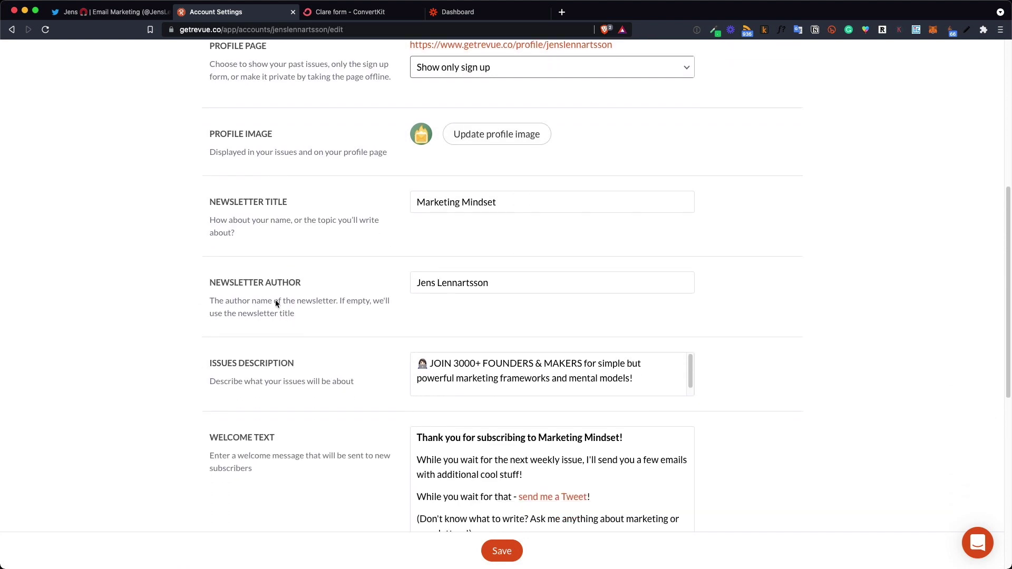
{"action": "left_click_drag", "start_coordinate": [503, 206], "coordinate": [413, 203]}
{"action": "left_click", "coordinate": [532, 202]}
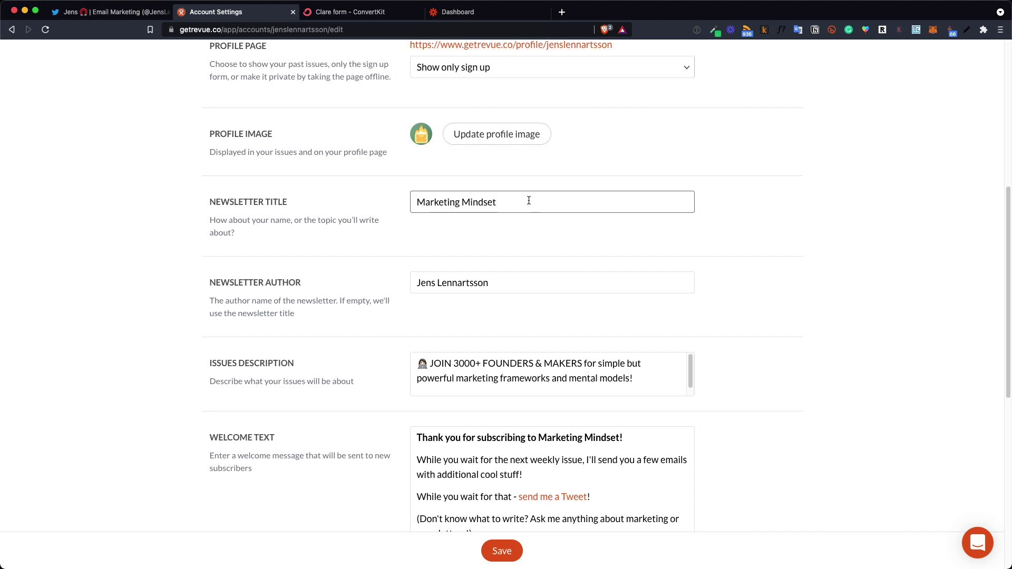
Compare the issues description 'JOIN 3000+ FOUNDERS & MAKERS…' with the Twitter newsletter box
{"action": "scroll", "coordinate": [528, 200], "scroll_direction": "down", "scroll_amount": 3}
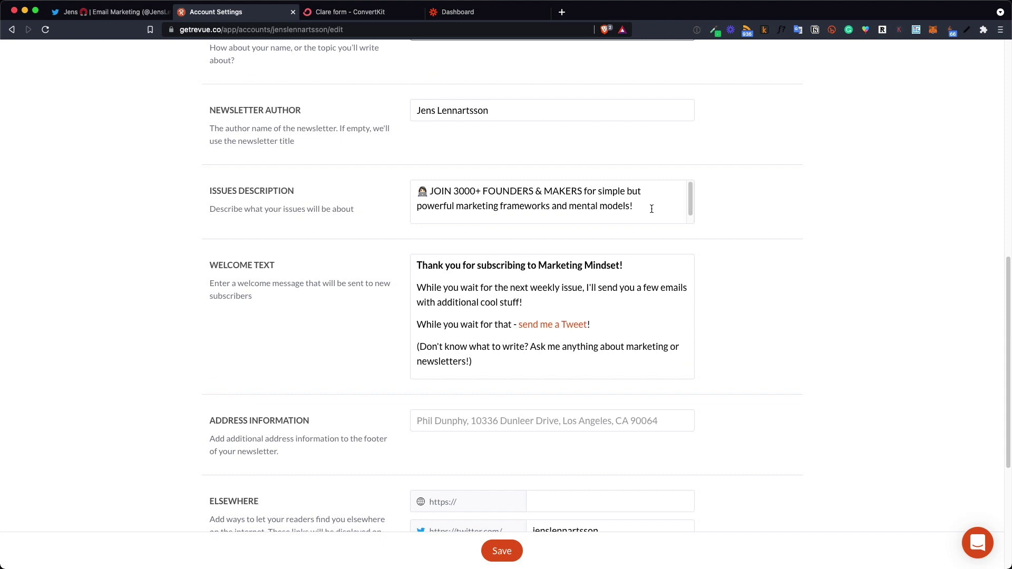
{"action": "left_click_drag", "start_coordinate": [652, 209], "coordinate": [417, 192]}
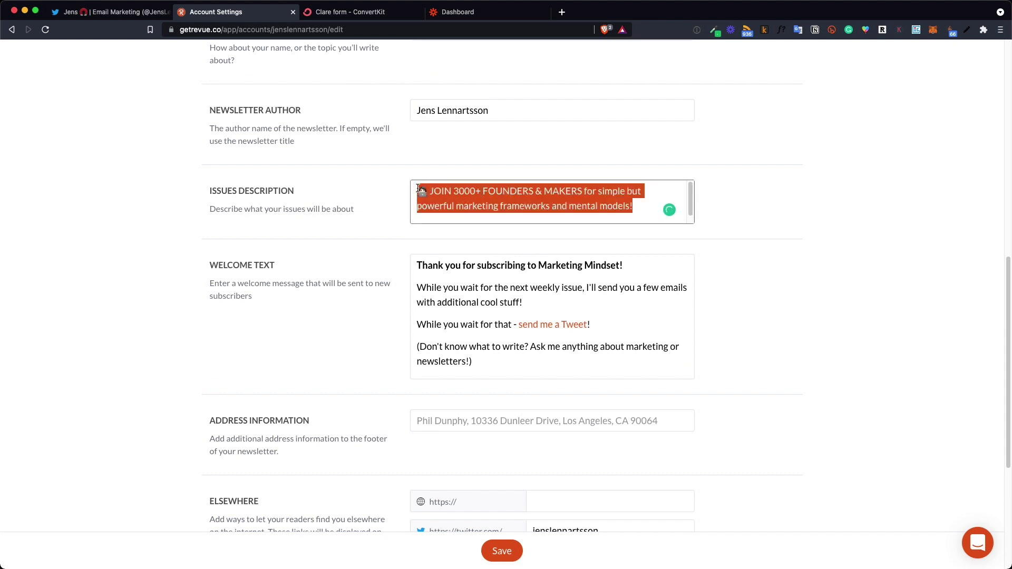
{"action": "left_click", "coordinate": [495, 207]}
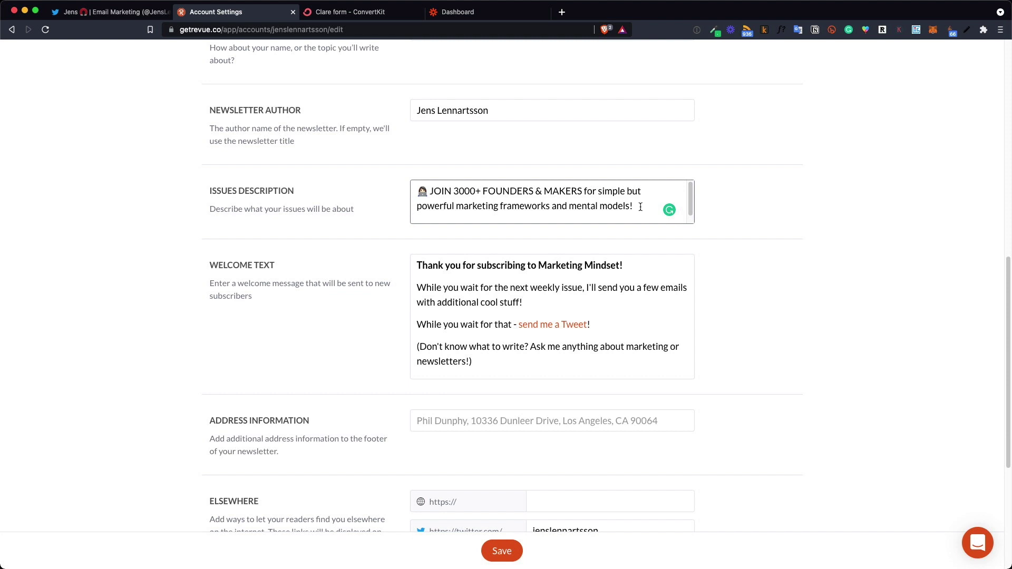
{"action": "left_click_drag", "start_coordinate": [641, 207], "coordinate": [397, 187]}
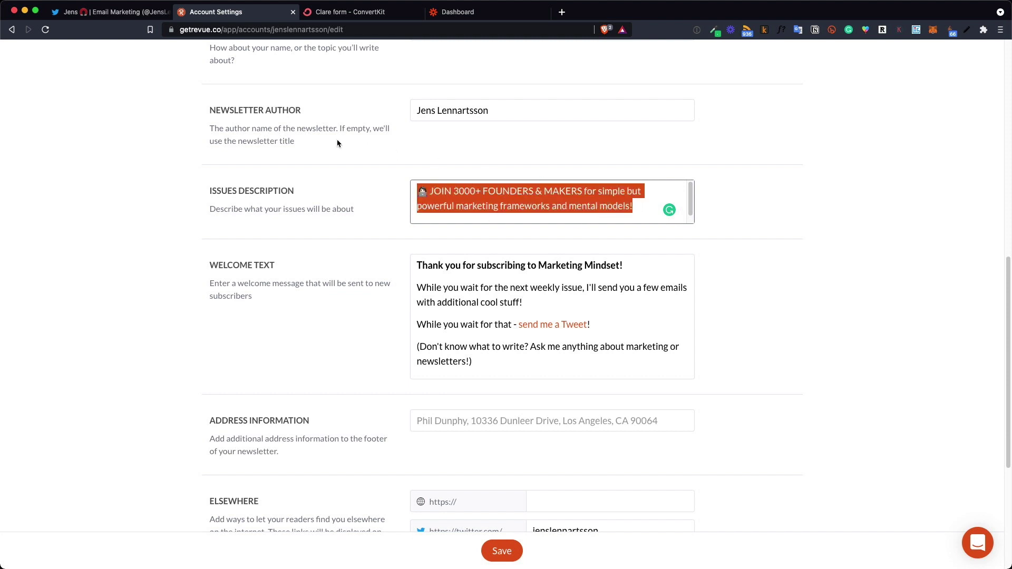
{"action": "left_click", "coordinate": [108, 11]}
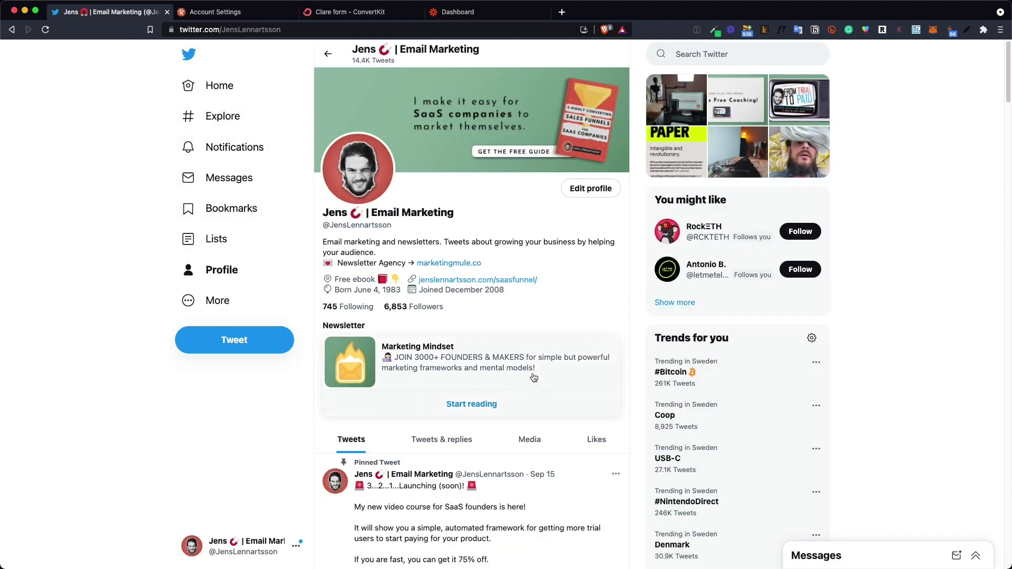
{"action": "left_click", "coordinate": [229, 15]}
{"action": "left_click_drag", "start_coordinate": [649, 208], "coordinate": [399, 195]}
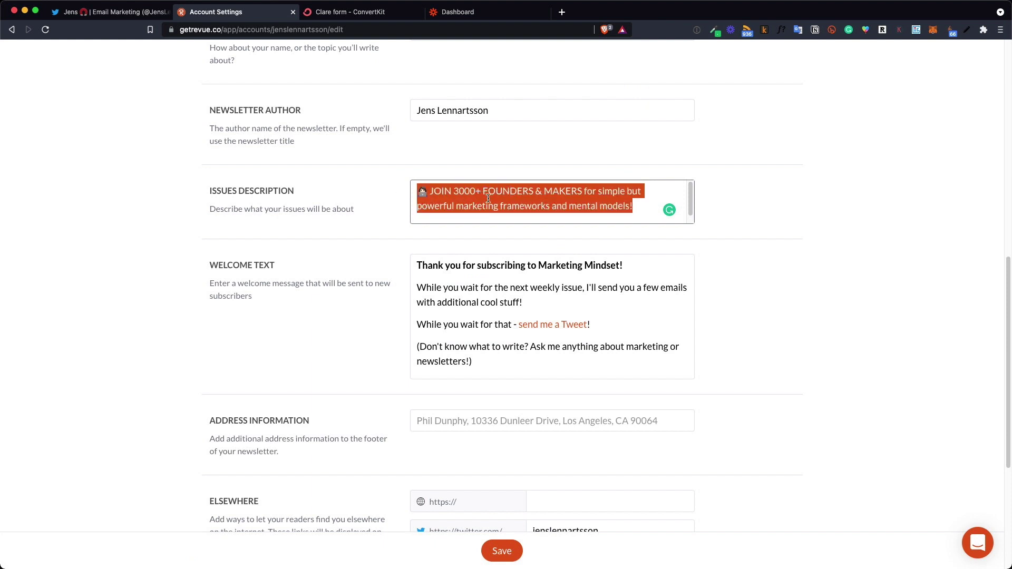
{"action": "left_click", "coordinate": [642, 209]}
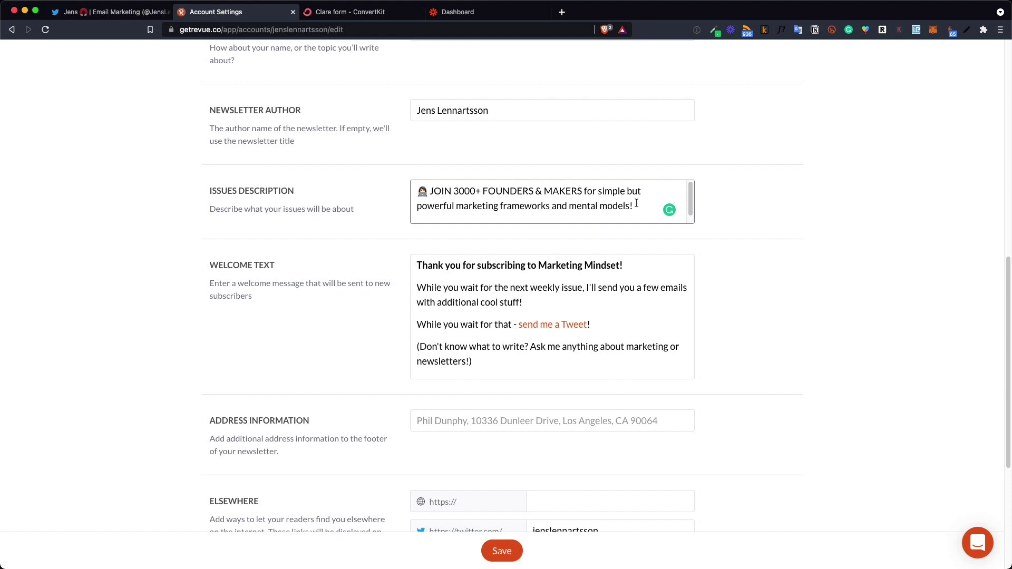
{"action": "scroll", "coordinate": [637, 206], "scroll_direction": "down", "scroll_amount": 1}
{"action": "scroll", "coordinate": [741, 279], "scroll_direction": "down", "scroll_amount": 2}
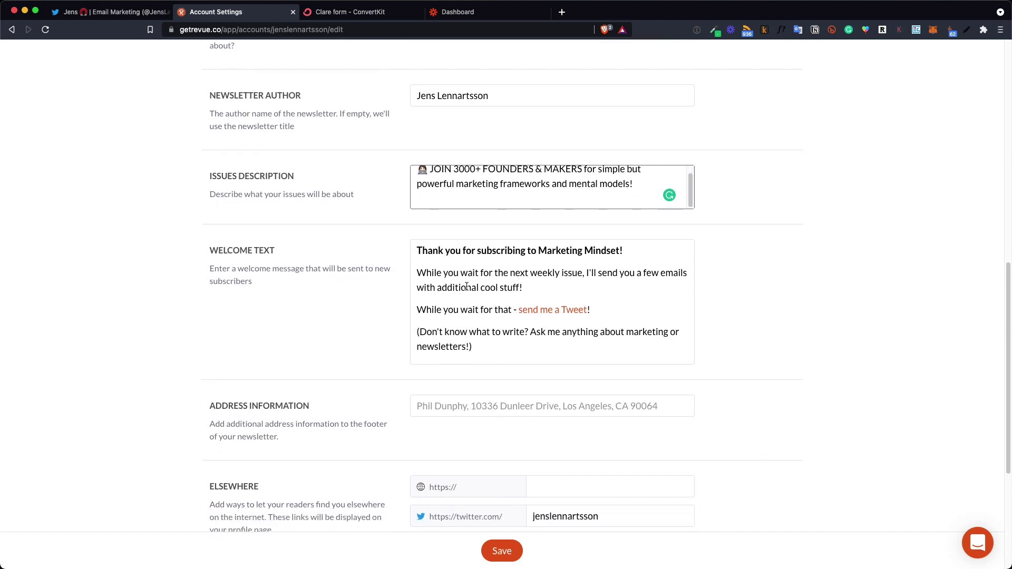
{"action": "left_click_drag", "start_coordinate": [504, 343], "coordinate": [415, 248]}
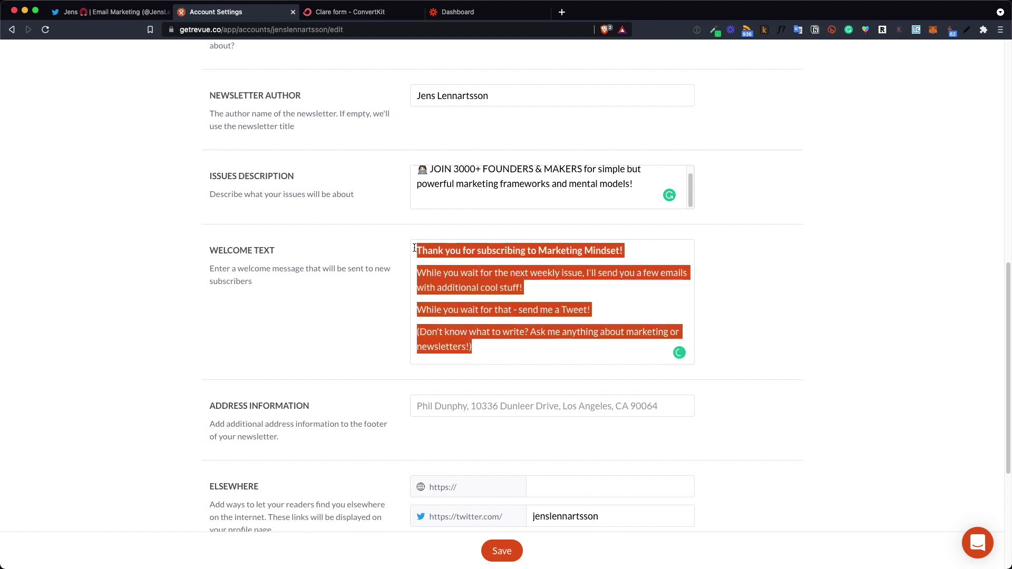
{"action": "left_click", "coordinate": [354, 324]}
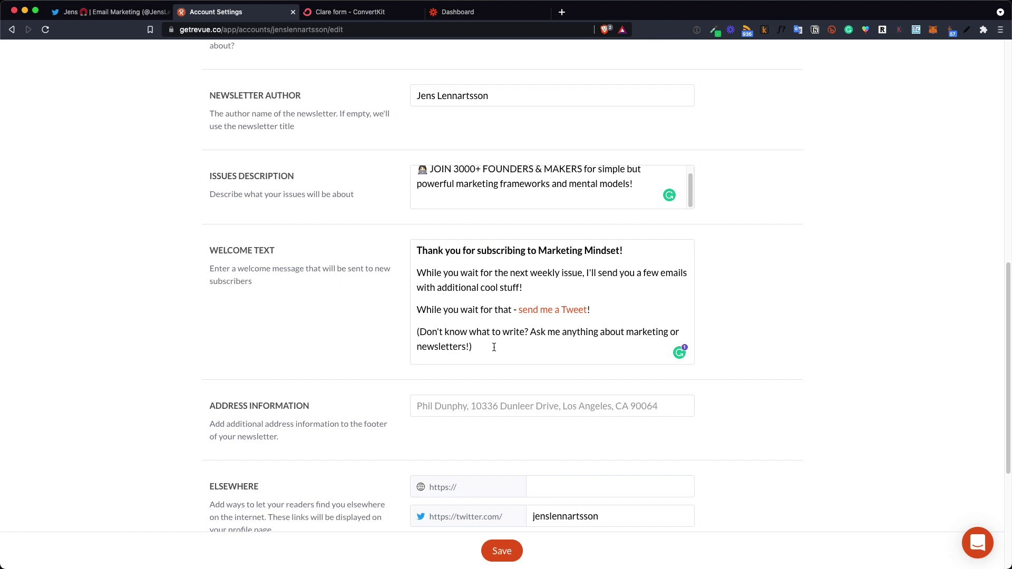
{"action": "left_click_drag", "start_coordinate": [494, 347], "coordinate": [417, 252]}
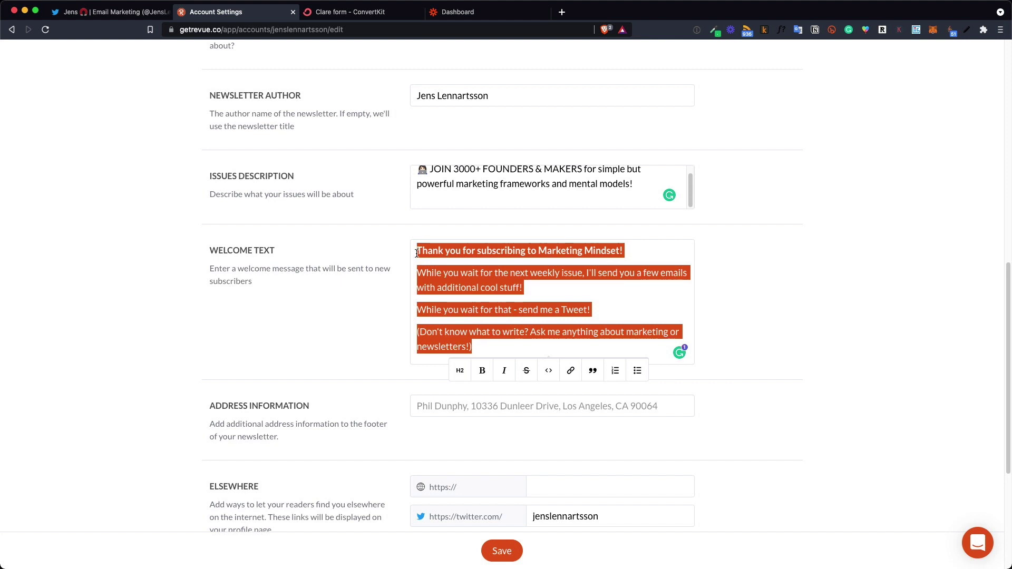
{"action": "left_click", "coordinate": [417, 253]}
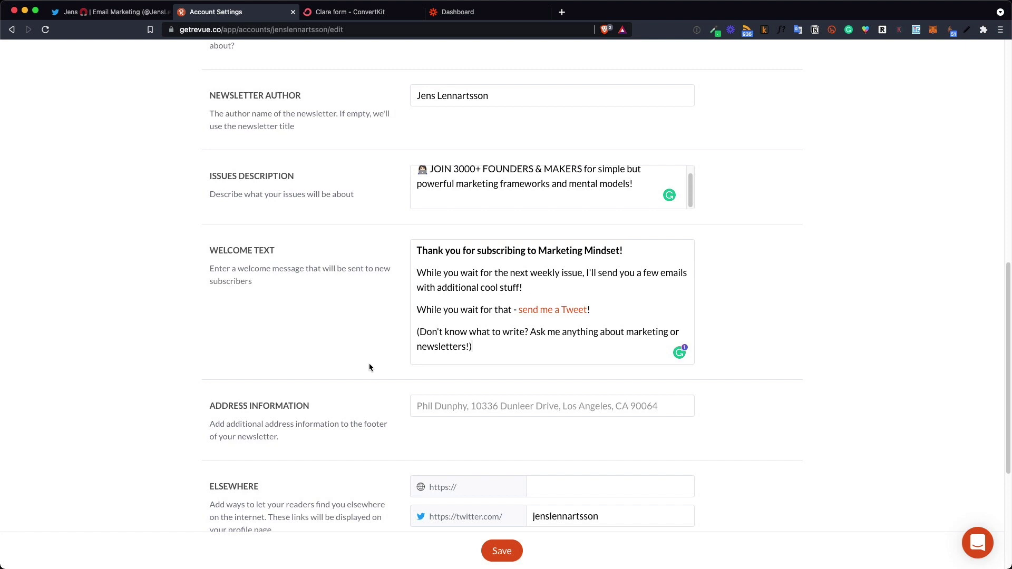
{"action": "scroll", "coordinate": [370, 367], "scroll_direction": "down", "scroll_amount": 3}
{"action": "scroll", "coordinate": [371, 366], "scroll_direction": "up", "scroll_amount": 20}
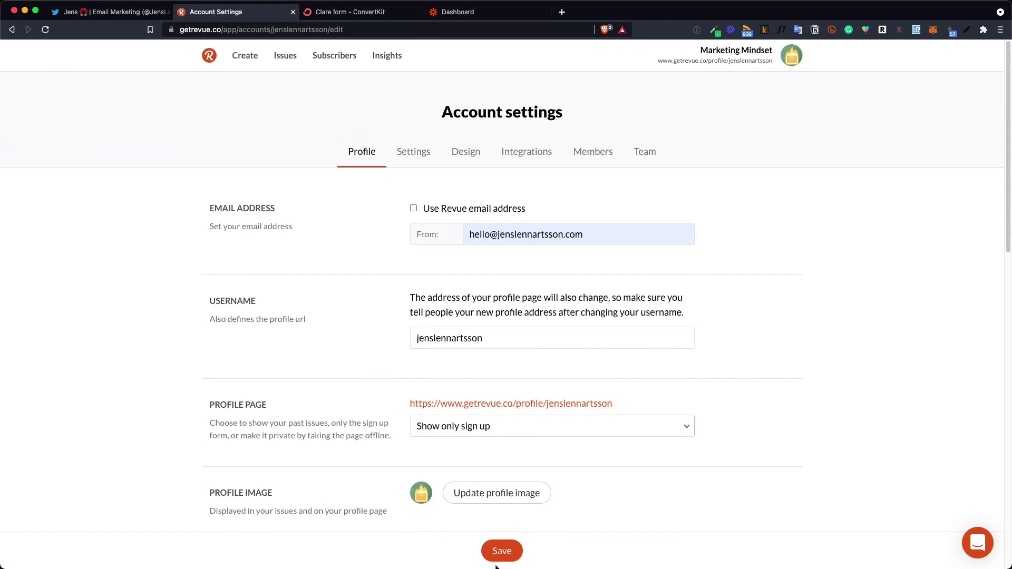
Save the profile, then in Settings check the option to hide the subscriber count
{"action": "left_click", "coordinate": [511, 551]}
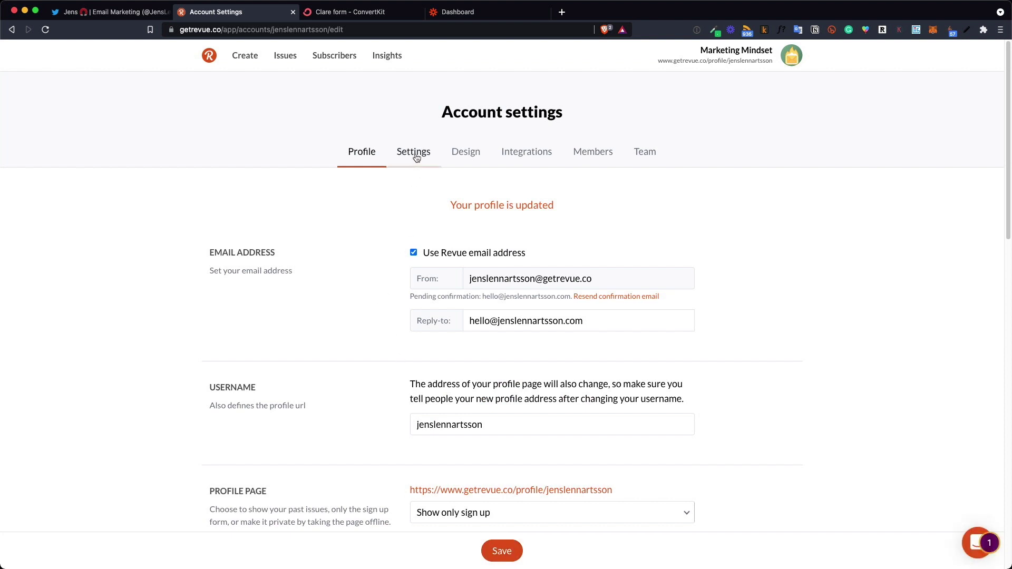
{"action": "left_click", "coordinate": [416, 157]}
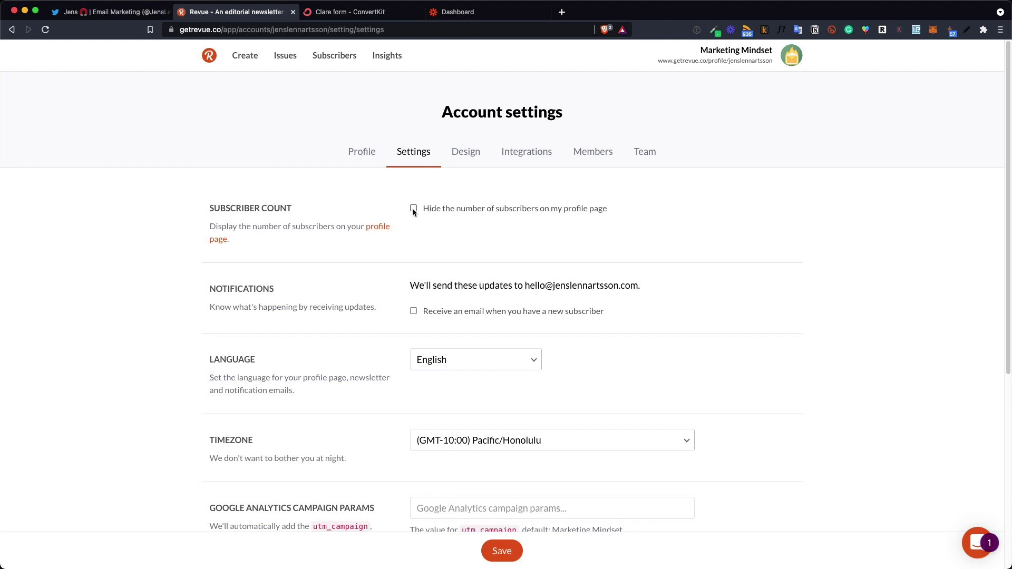
{"action": "left_click", "coordinate": [414, 209]}
{"action": "scroll", "coordinate": [414, 250], "scroll_direction": "down", "scroll_amount": 6}
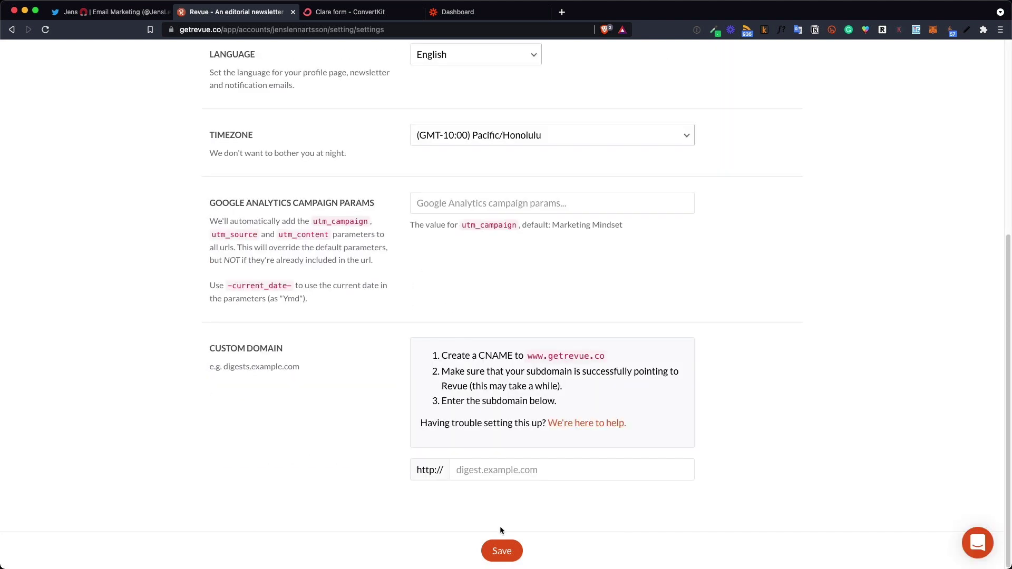
Save Revue's general settings, then create a Zapier zap with Revue as the trigger app
{"action": "left_click", "coordinate": [501, 550]}
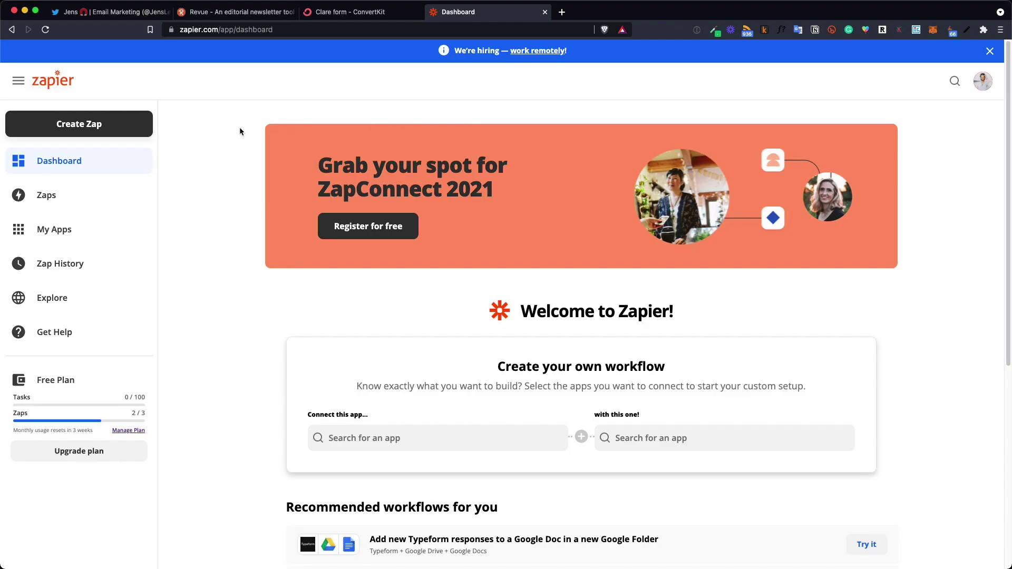
{"action": "left_click", "coordinate": [84, 131]}
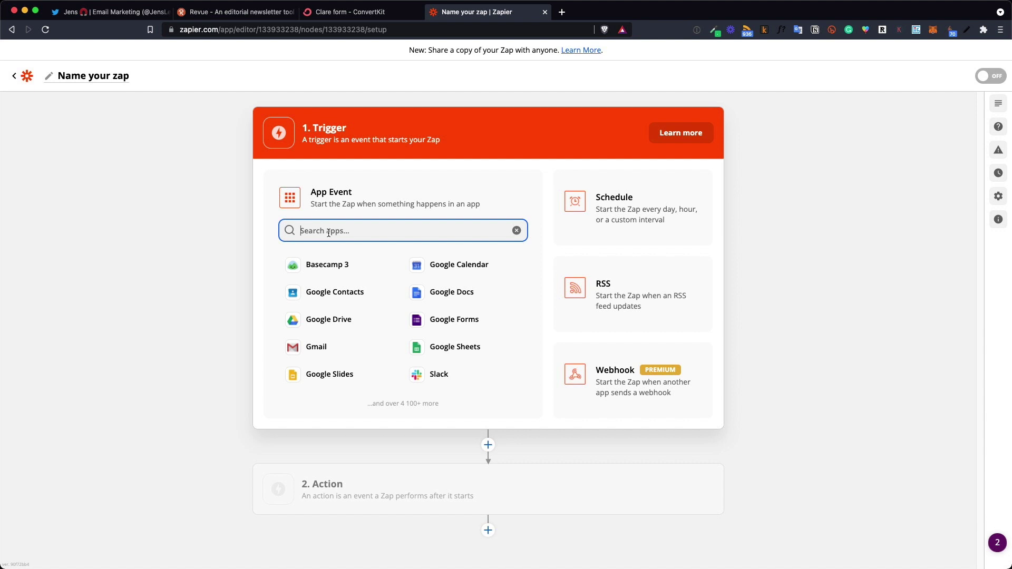
{"action": "type", "text": "Revue"}
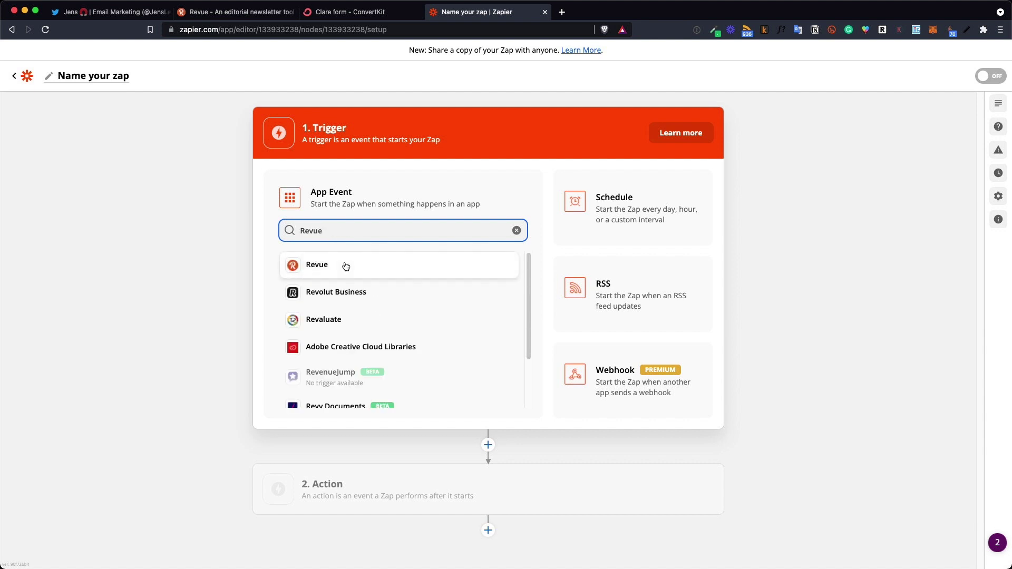
{"action": "left_click", "coordinate": [345, 266]}
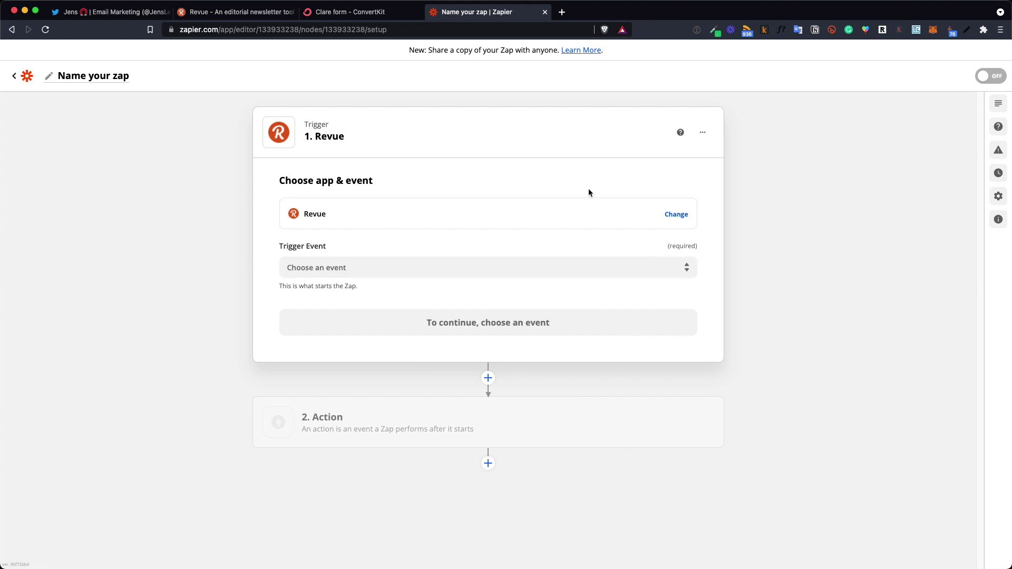
Set the trigger event to New Subscriber and connect the Revue account
{"action": "left_click", "coordinate": [322, 270]}
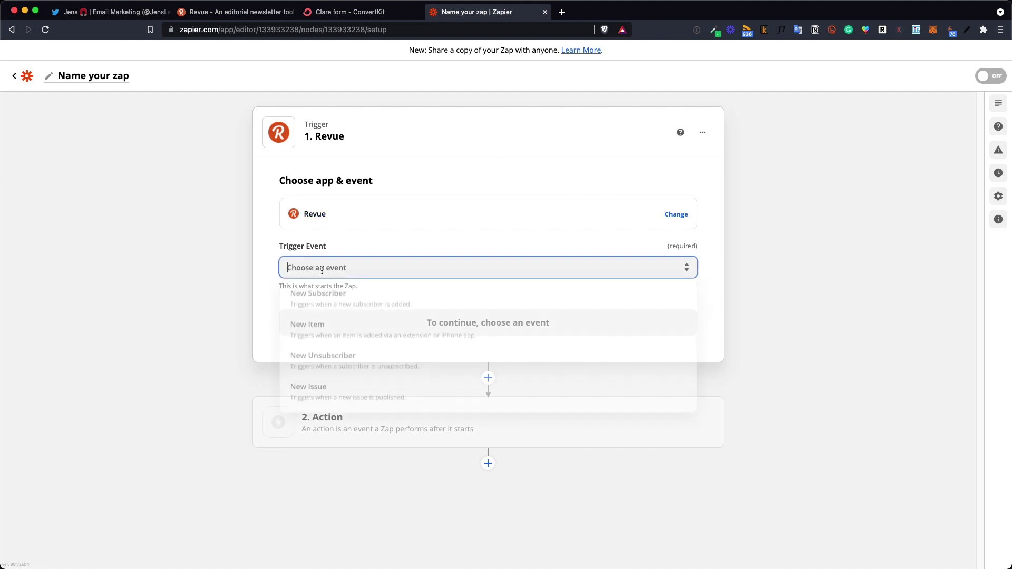
{"action": "left_click", "coordinate": [332, 303]}
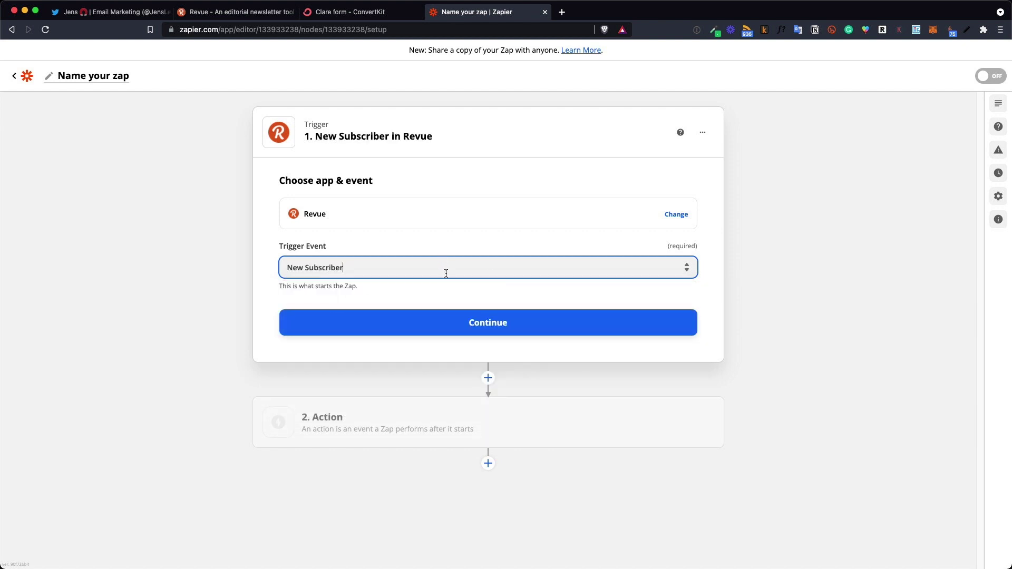
{"action": "left_click", "coordinate": [458, 327]}
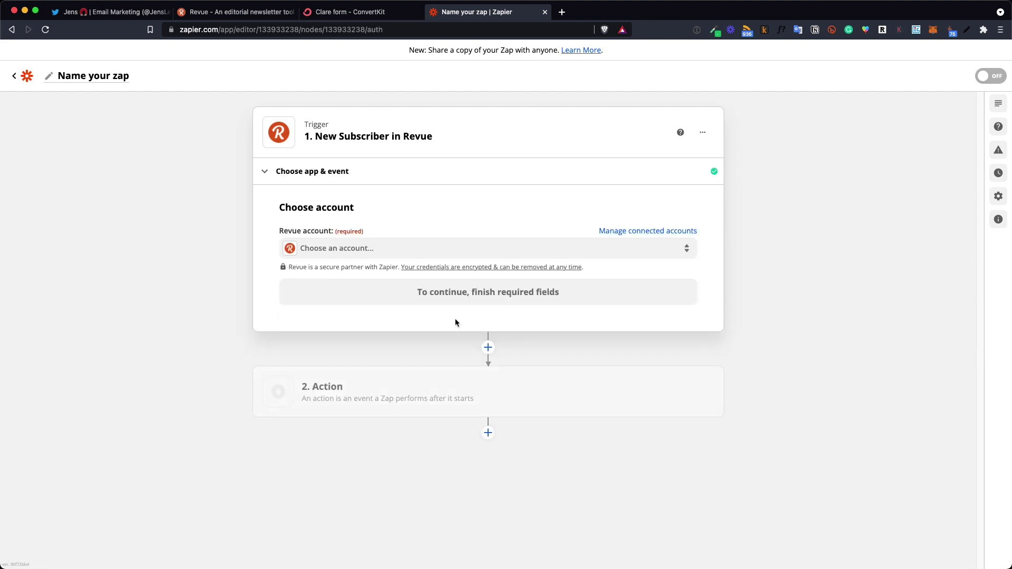
{"action": "left_click", "coordinate": [344, 253]}
{"action": "left_click", "coordinate": [337, 331]}
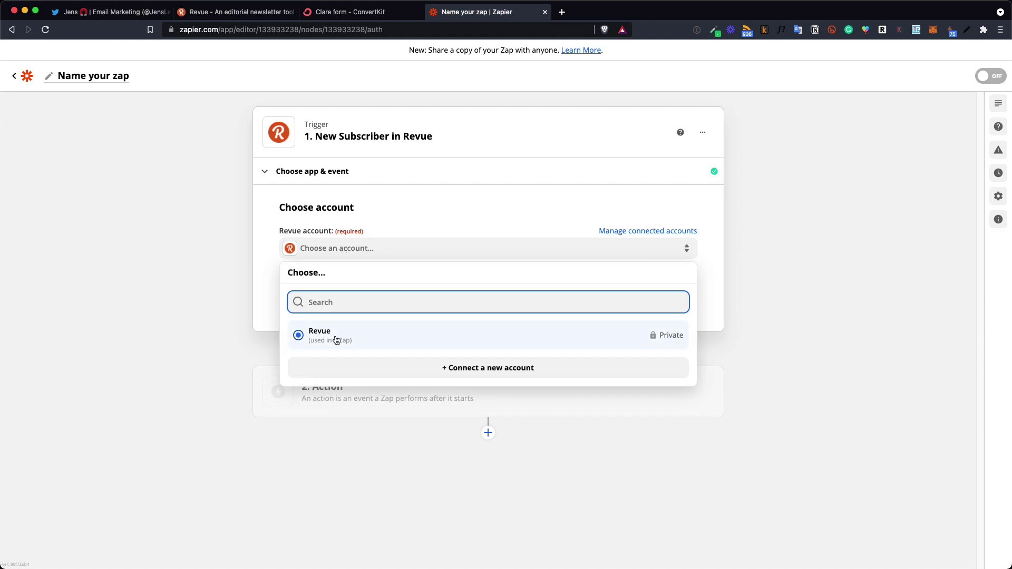
{"action": "left_click", "coordinate": [336, 340]}
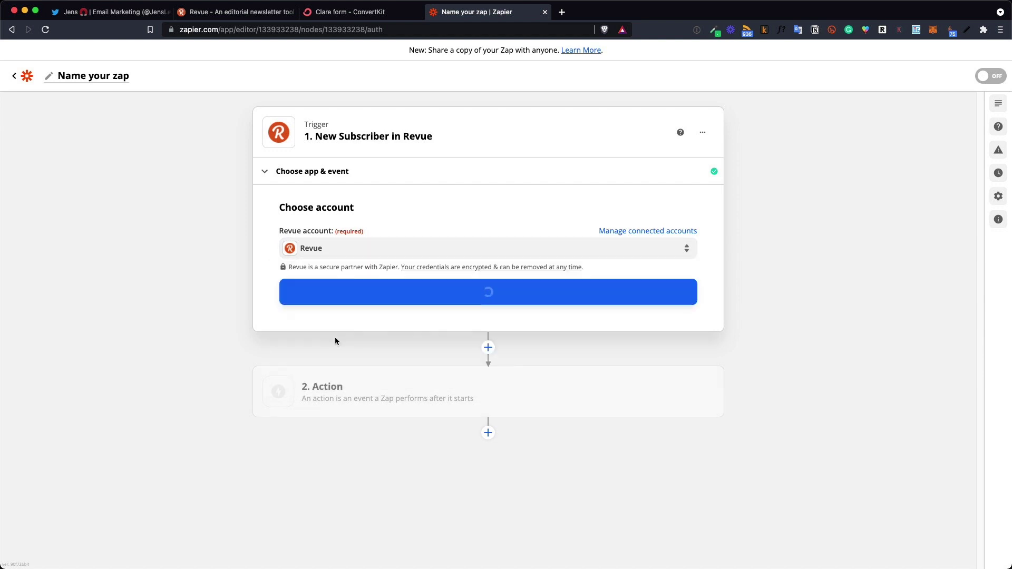
{"action": "left_click", "coordinate": [483, 297]}
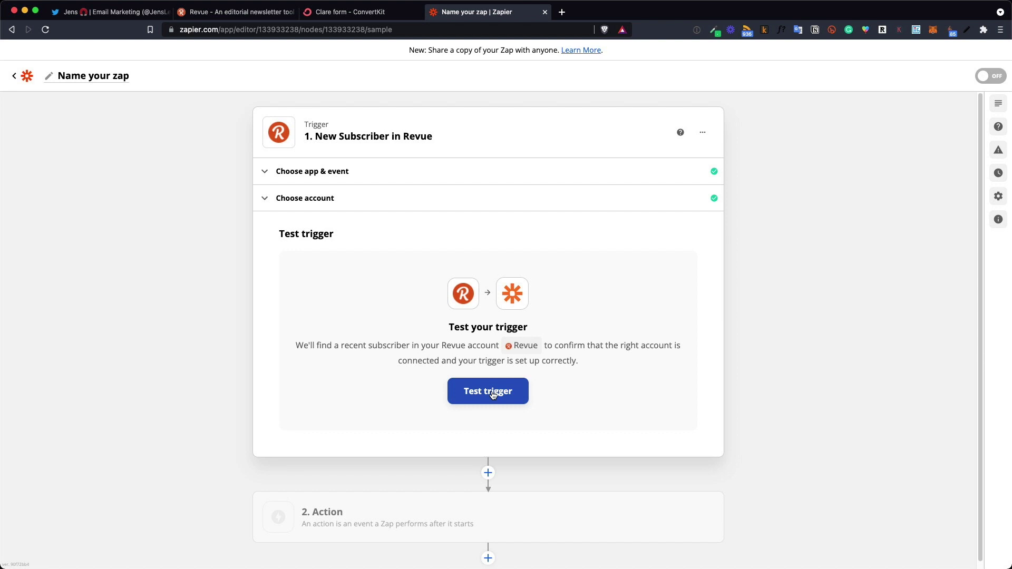
Run the Revue trigger test and review the returned Subscriber A sample data
{"action": "left_click", "coordinate": [493, 395]}
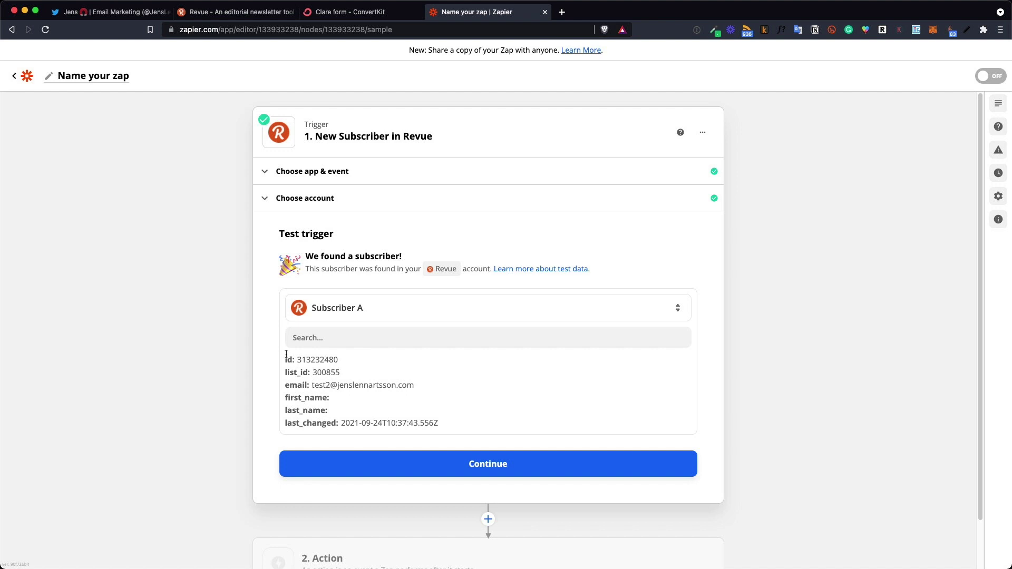
{"action": "left_click_drag", "start_coordinate": [286, 354], "coordinate": [467, 436]}
{"action": "left_click", "coordinate": [465, 426]}
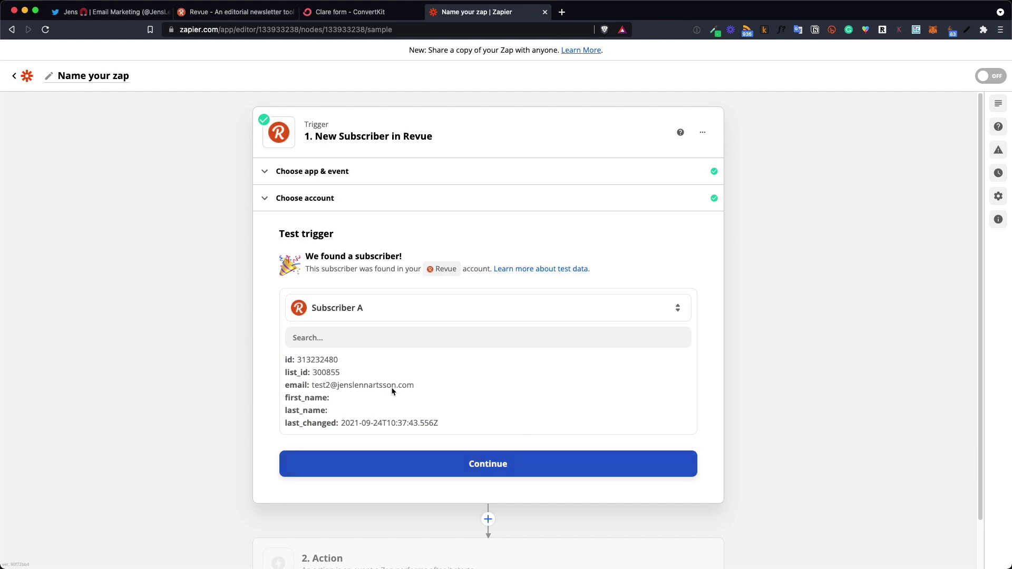
Add a test subscriber's e-mail to the Revue list by hand, with permission confirmed
{"action": "left_click", "coordinate": [230, 18]}
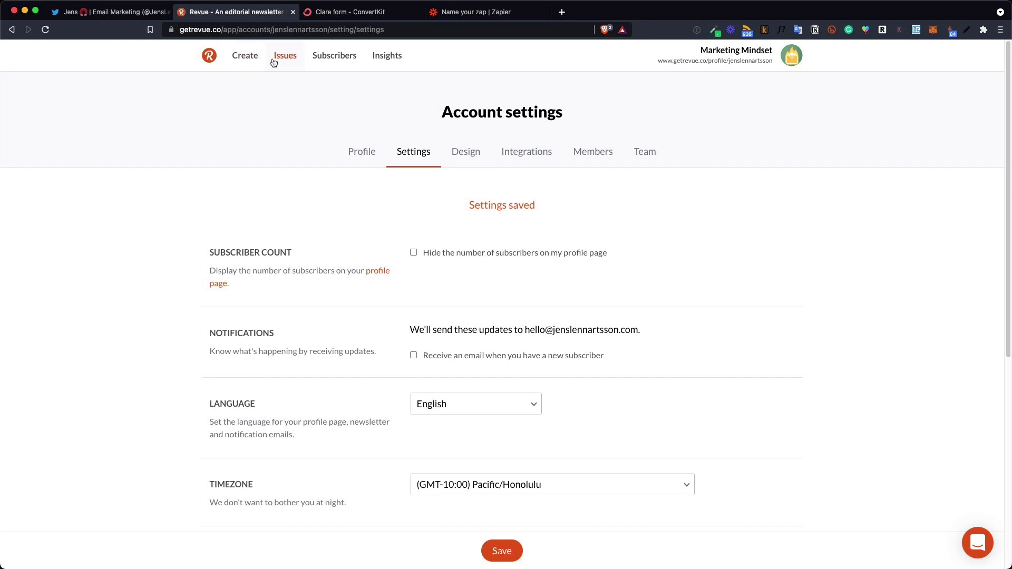
{"action": "left_click", "coordinate": [333, 59]}
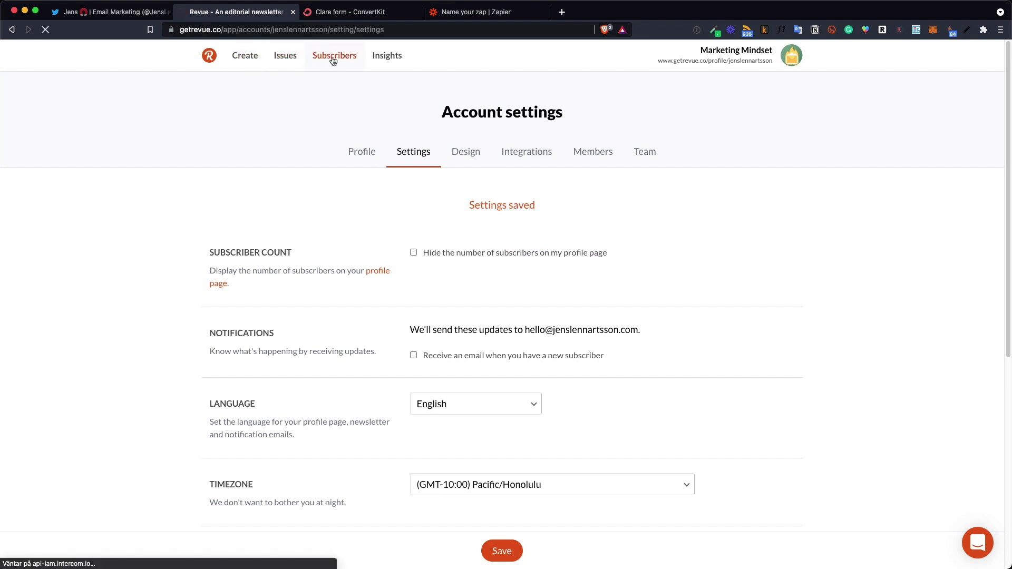
{"action": "left_click", "coordinate": [754, 150]}
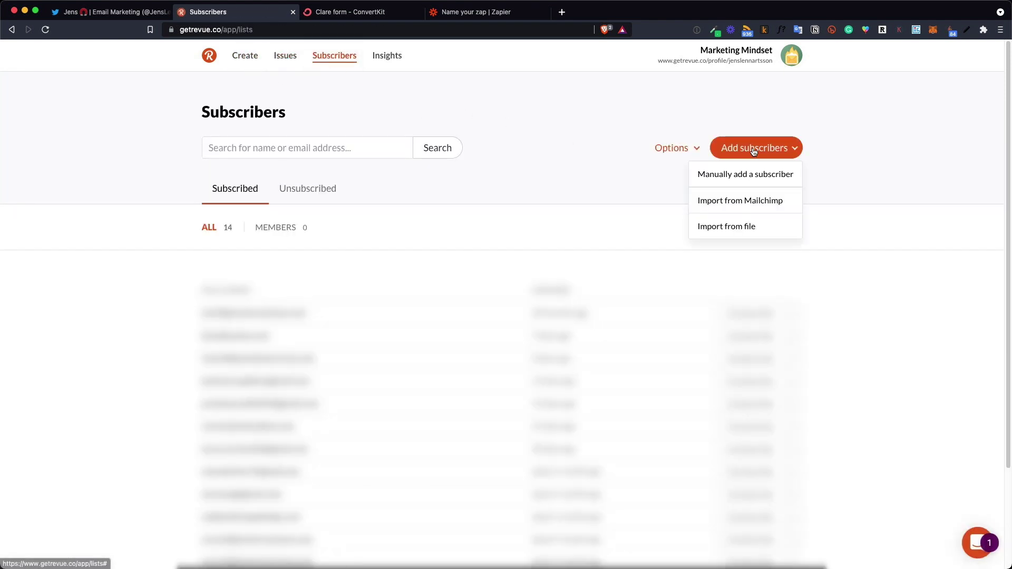
{"action": "left_click", "coordinate": [751, 176]}
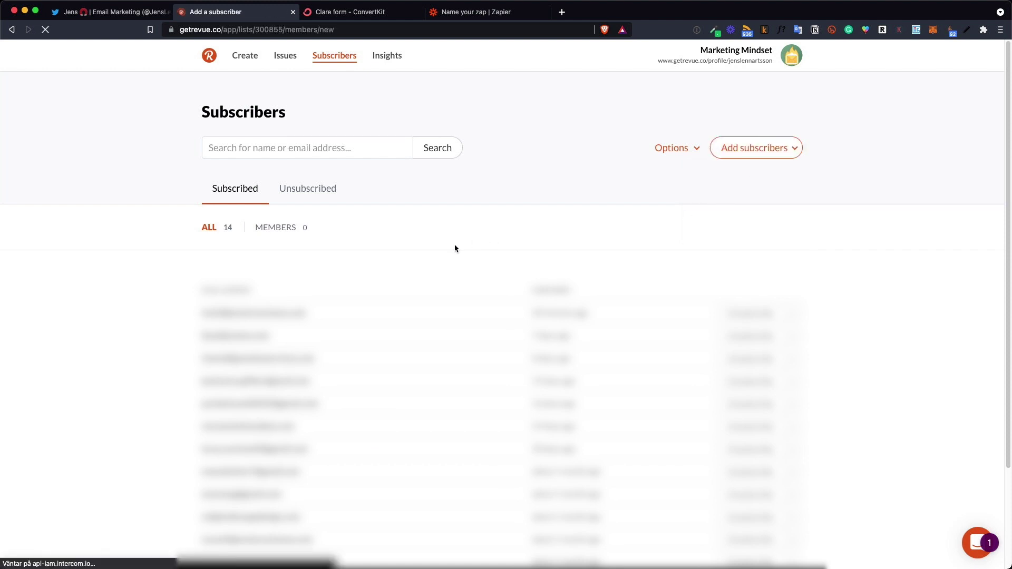
{"action": "left_click", "coordinate": [459, 177]}
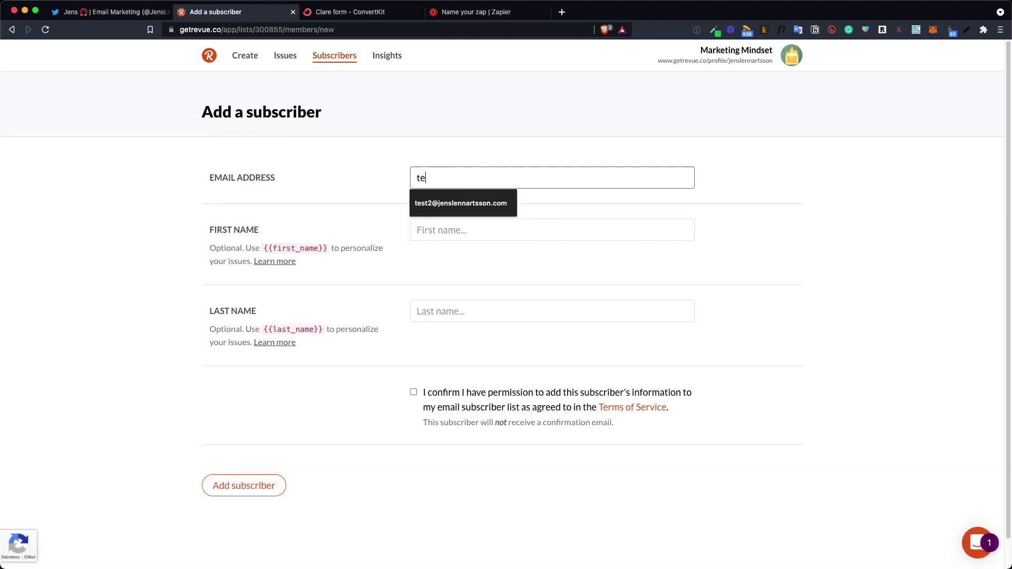
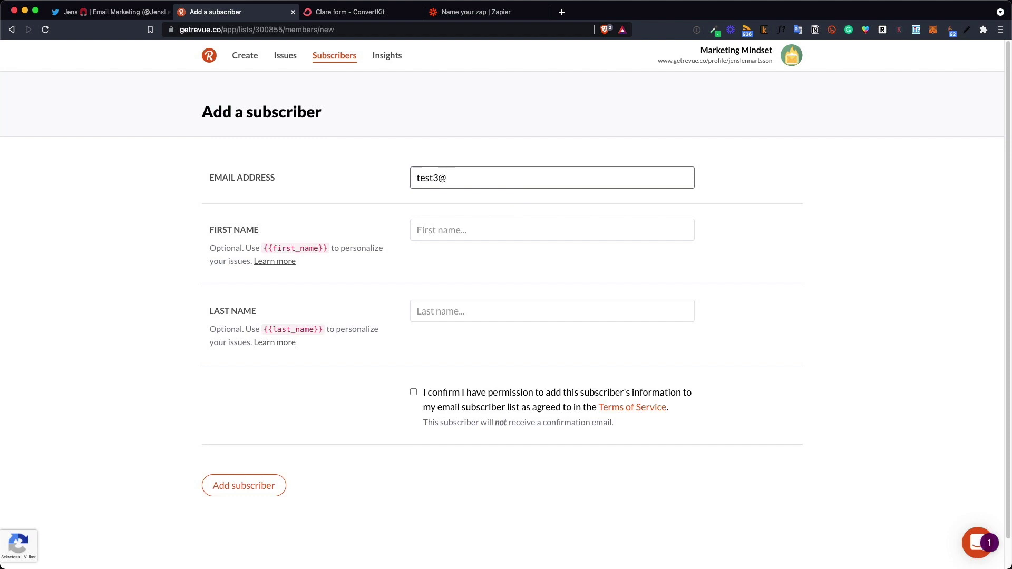
{"action": "left_click", "coordinate": [413, 392]}
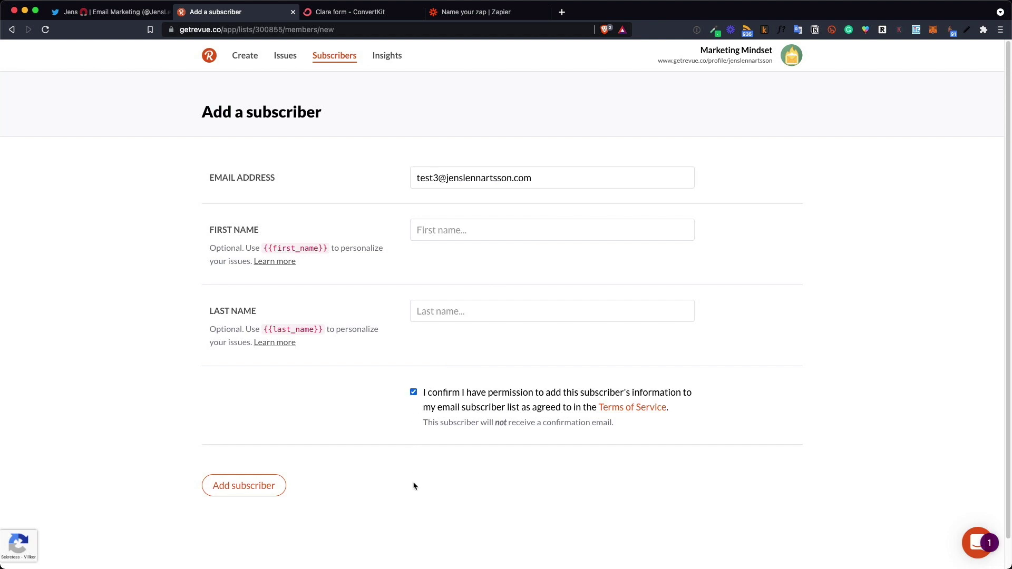
{"action": "left_click", "coordinate": [271, 485]}
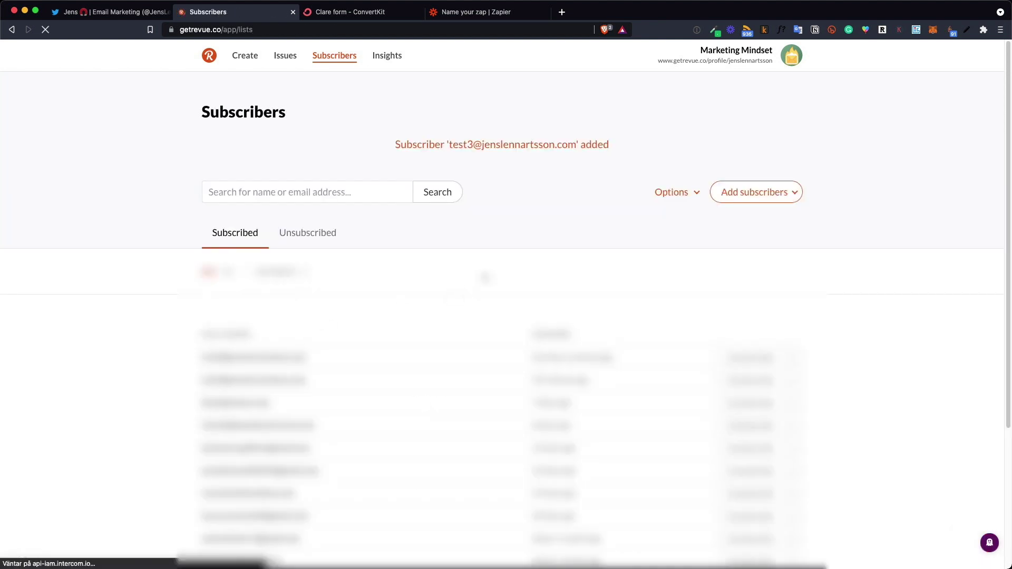
{"action": "left_click", "coordinate": [477, 12]}
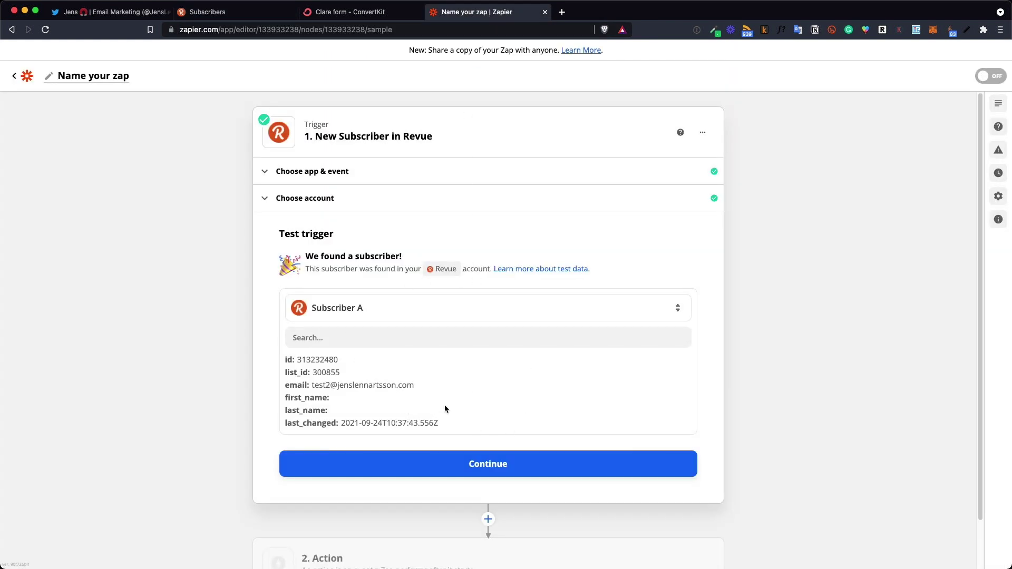
Continue past the trigger test and pick ConvertKit as the action app by searching 'convert'
{"action": "scroll", "coordinate": [445, 409], "scroll_direction": "down", "scroll_amount": 2}
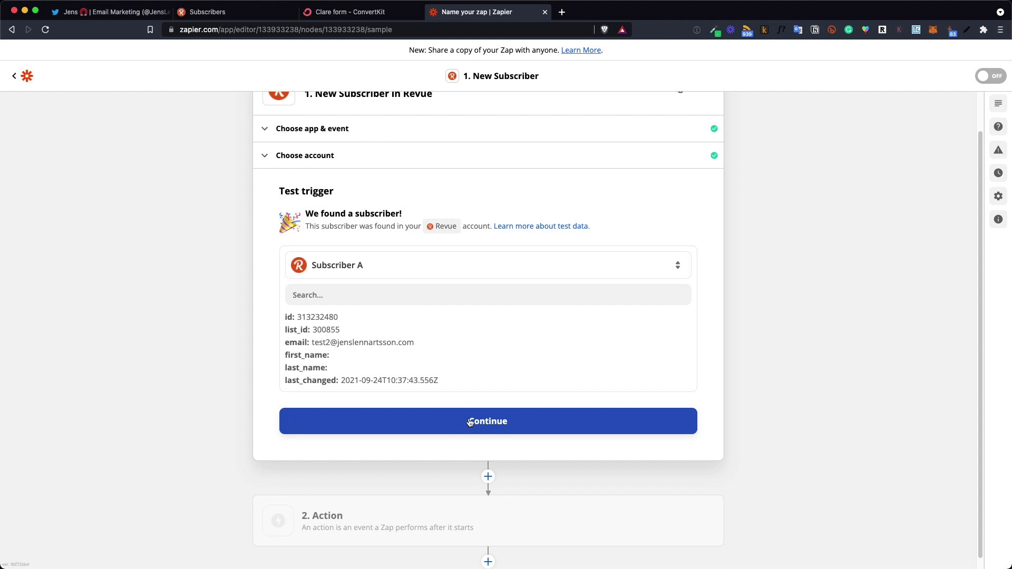
{"action": "left_click", "coordinate": [470, 422]}
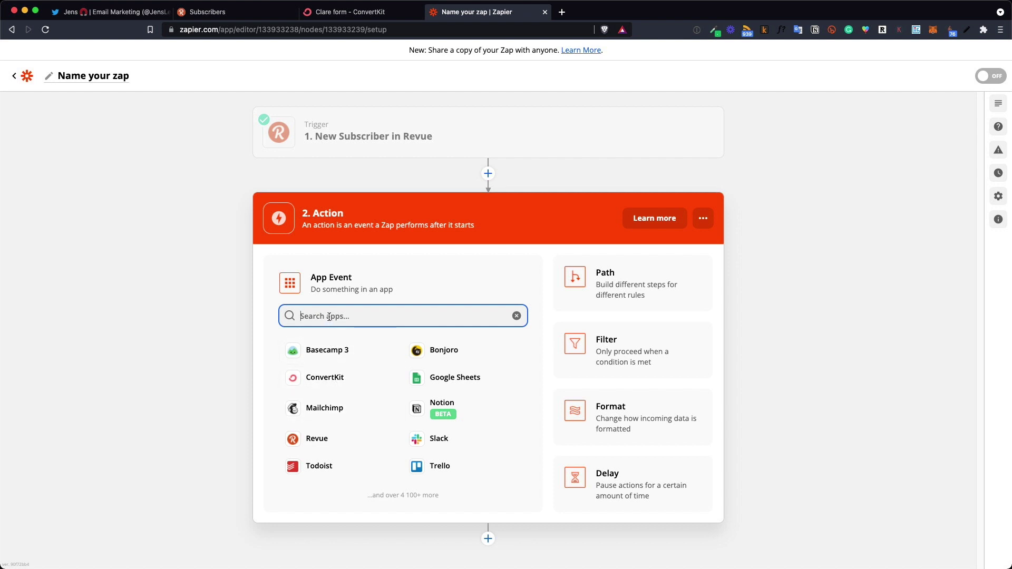
{"action": "type", "text": "convert"}
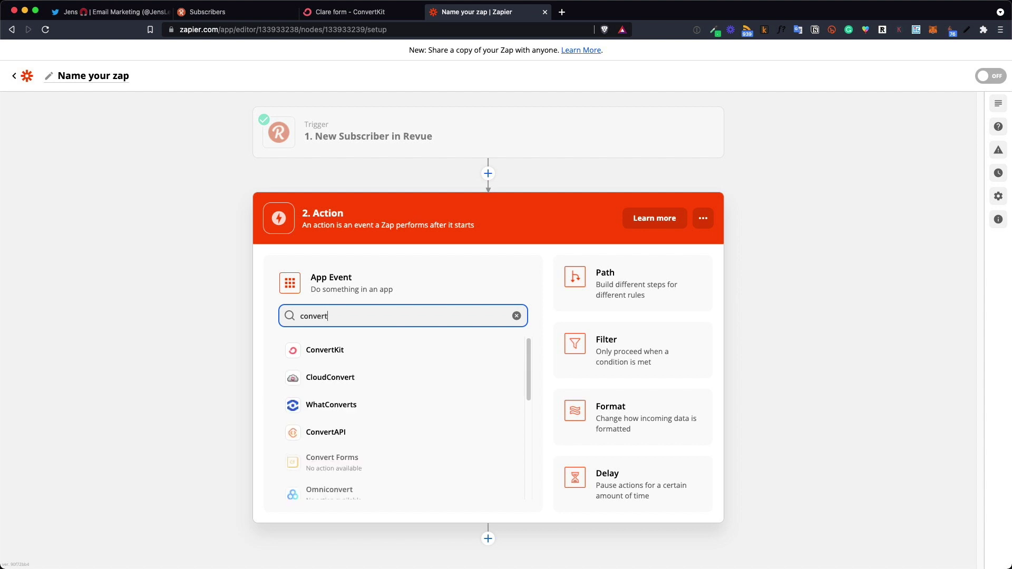
{"action": "left_click", "coordinate": [330, 349]}
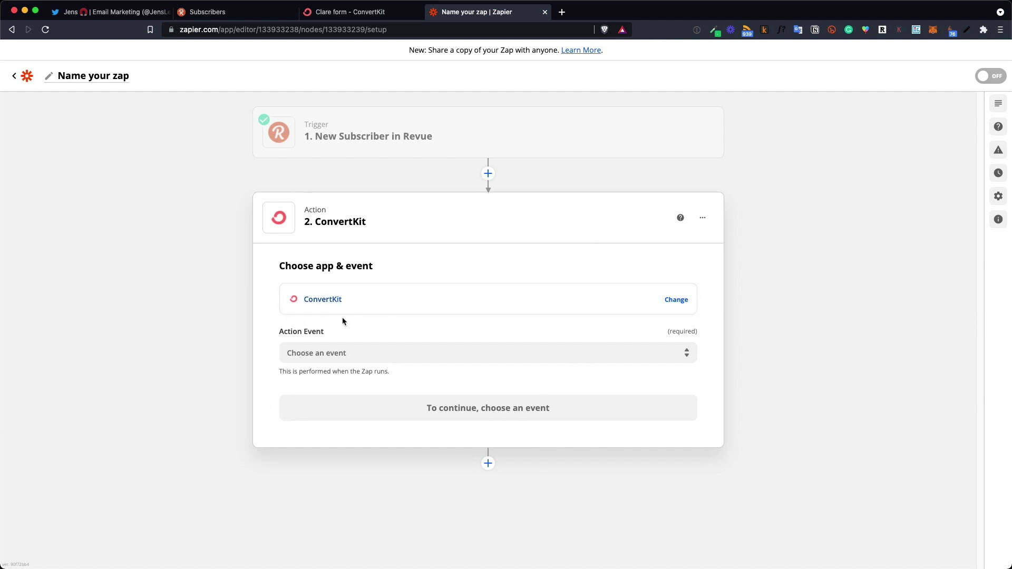
Set the ConvertKit action event to Add Subscriber to Form
{"action": "left_click", "coordinate": [334, 354]}
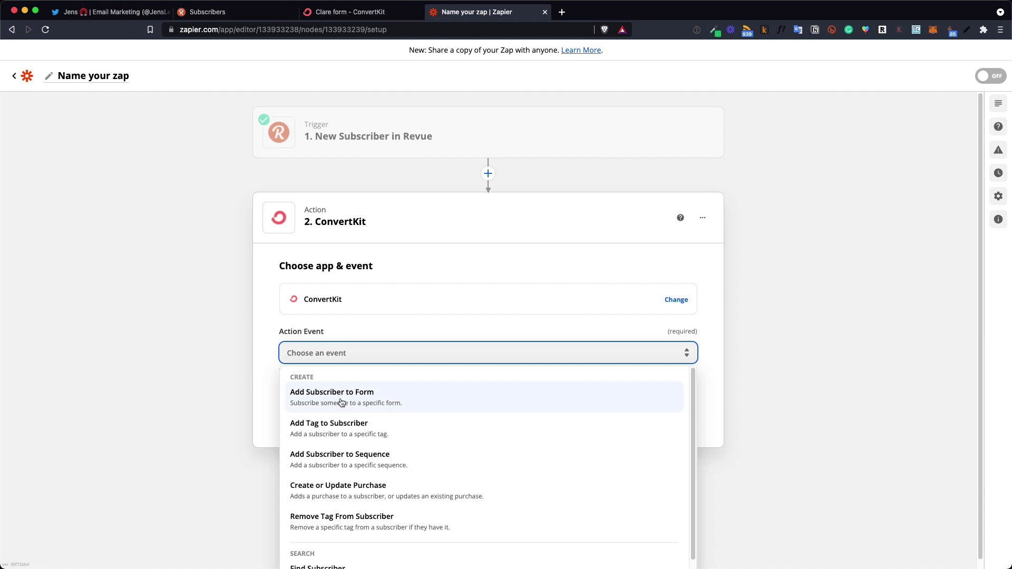
{"action": "left_click", "coordinate": [341, 403]}
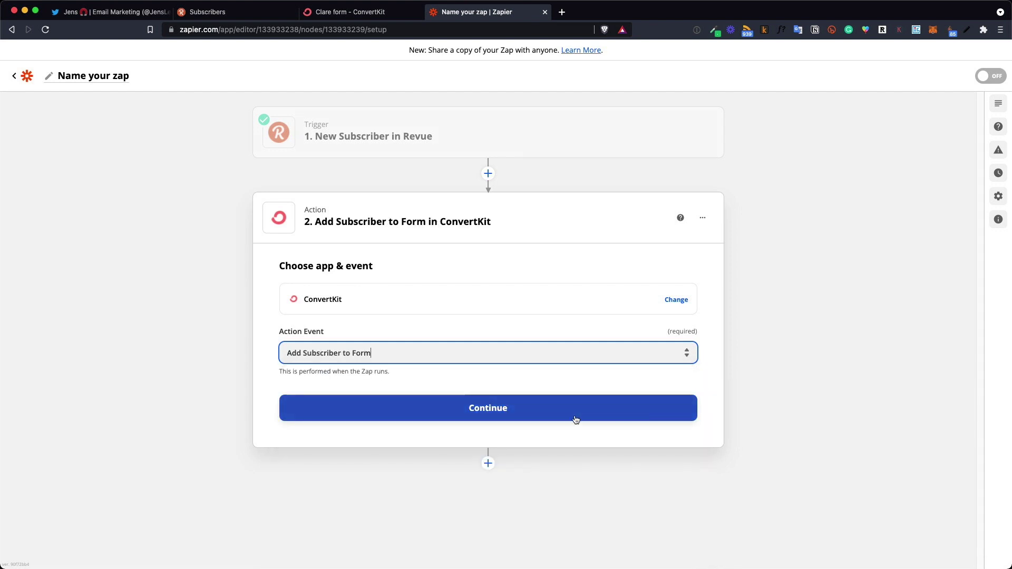
{"action": "left_click", "coordinate": [497, 414]}
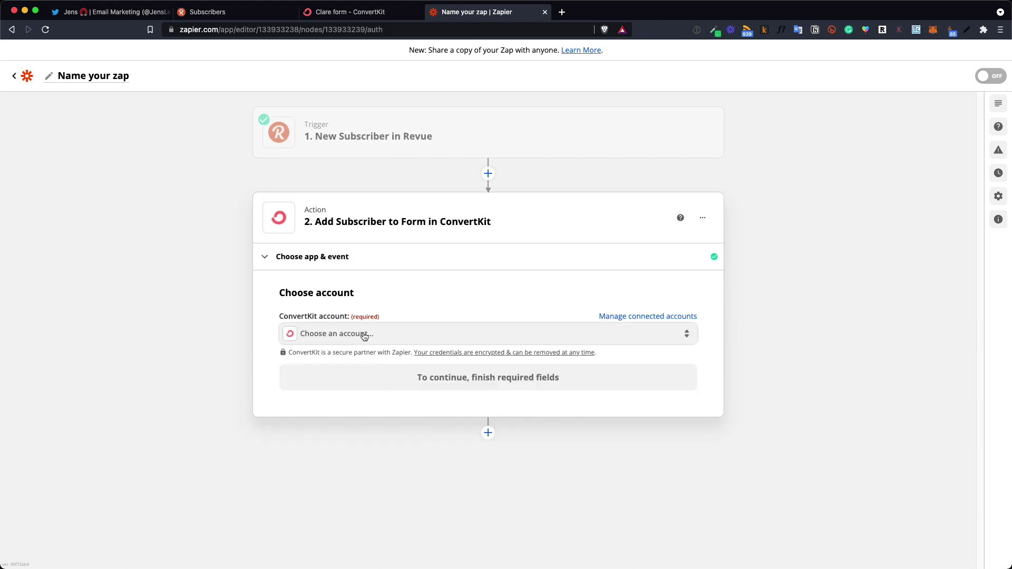
Link the connected ConvertKit account to the action step
{"action": "left_click", "coordinate": [364, 336]}
{"action": "left_click", "coordinate": [360, 425]}
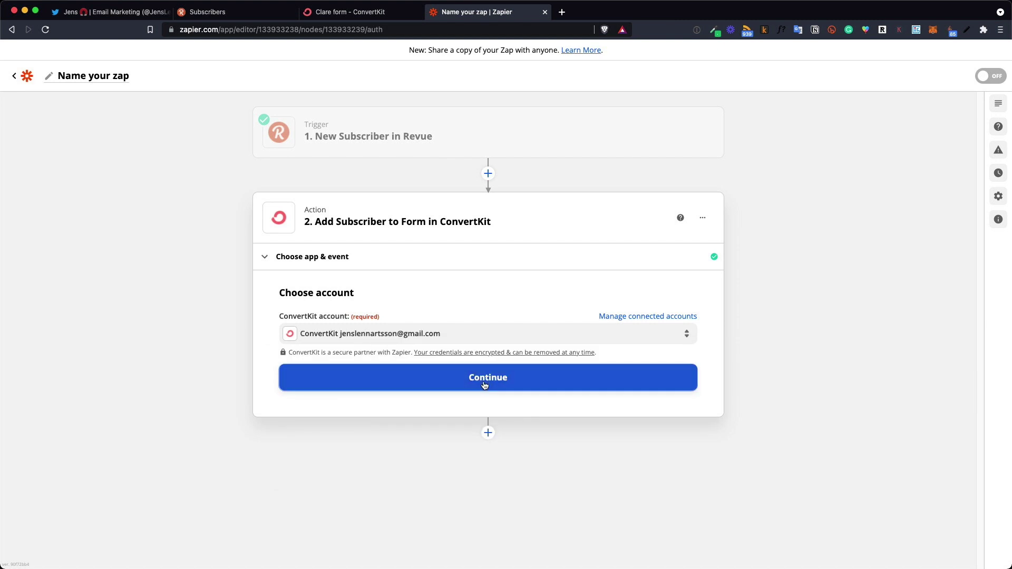
{"action": "left_click", "coordinate": [489, 385]}
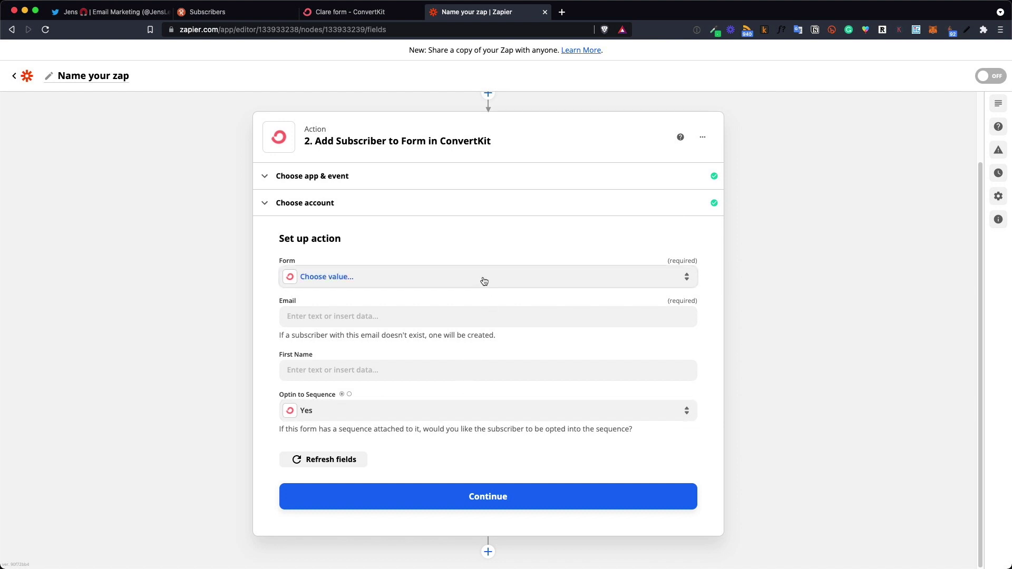
Target the ConvertKit Twitter Form and map Email from the Revue trigger's '1. Email' field
{"action": "left_click", "coordinate": [484, 280]}
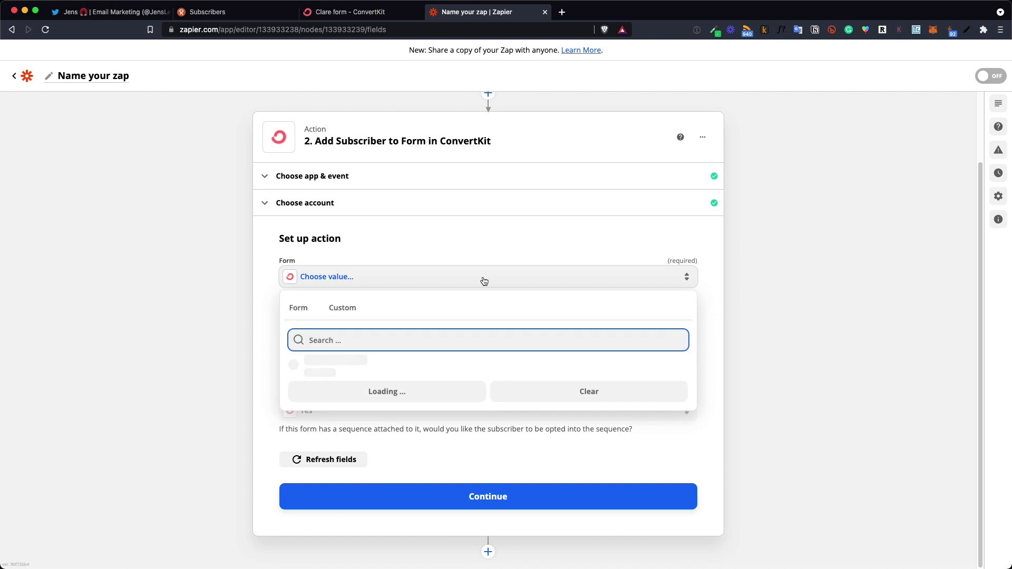
{"action": "scroll", "coordinate": [436, 443], "scroll_direction": "down", "scroll_amount": 3}
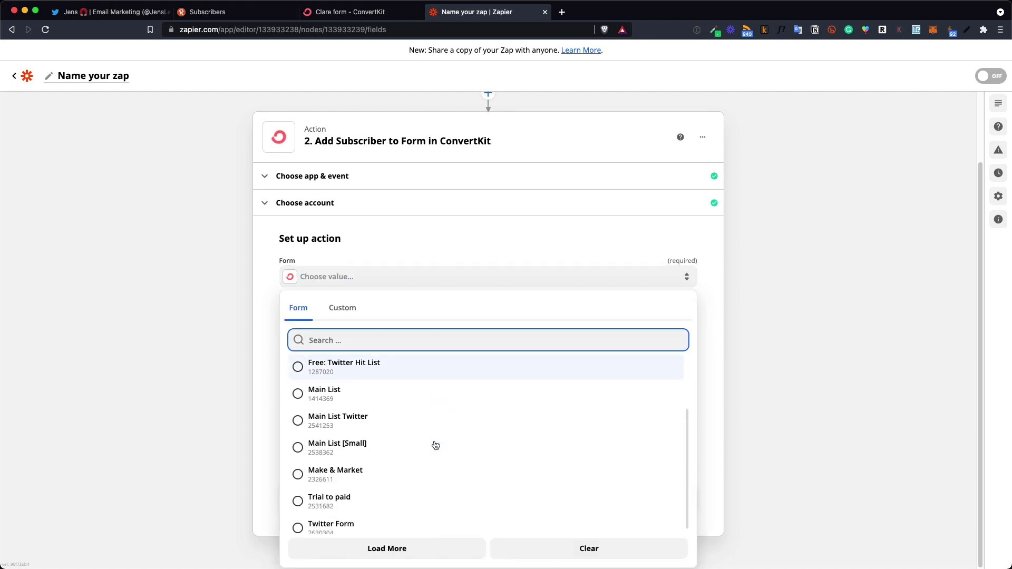
{"action": "left_click", "coordinate": [418, 517]}
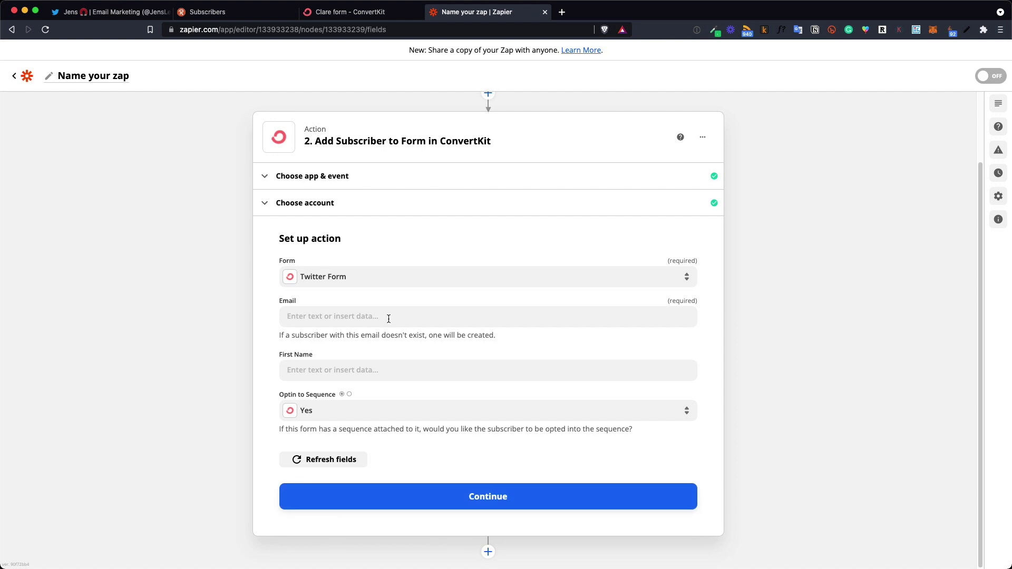
{"action": "left_click", "coordinate": [302, 317]}
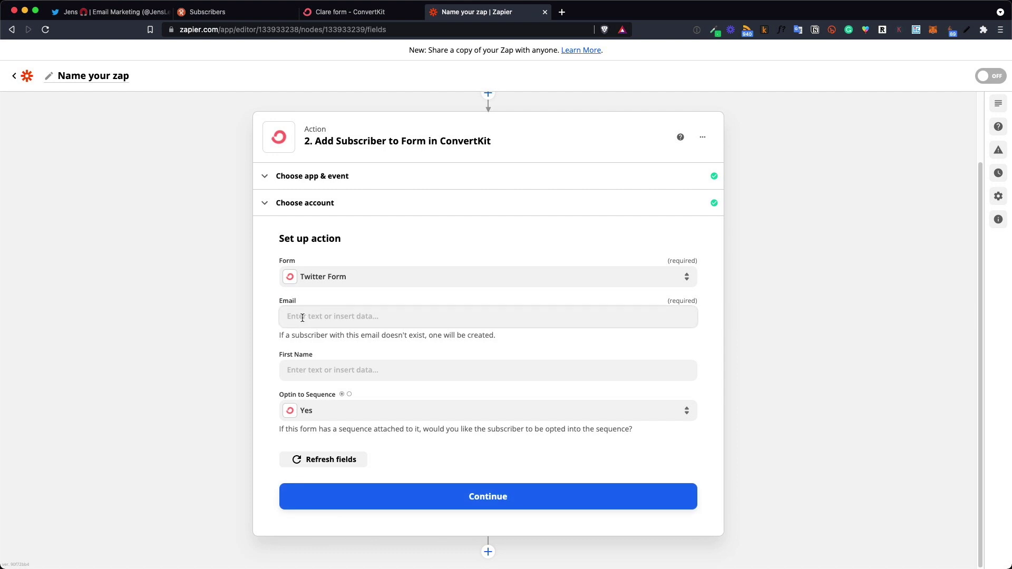
{"action": "left_click", "coordinate": [302, 317]}
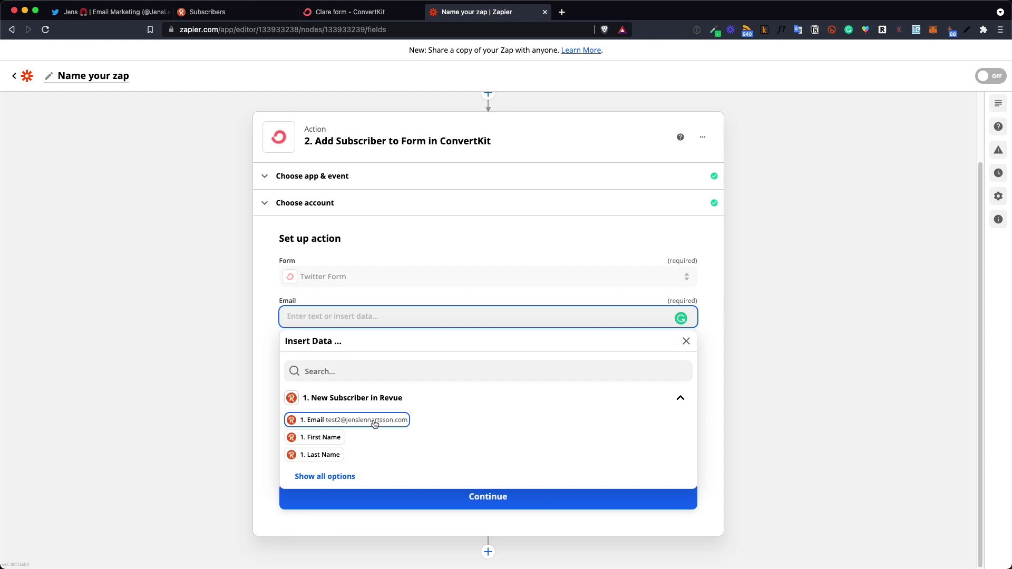
{"action": "left_click", "coordinate": [328, 422]}
{"action": "left_click", "coordinate": [177, 316]}
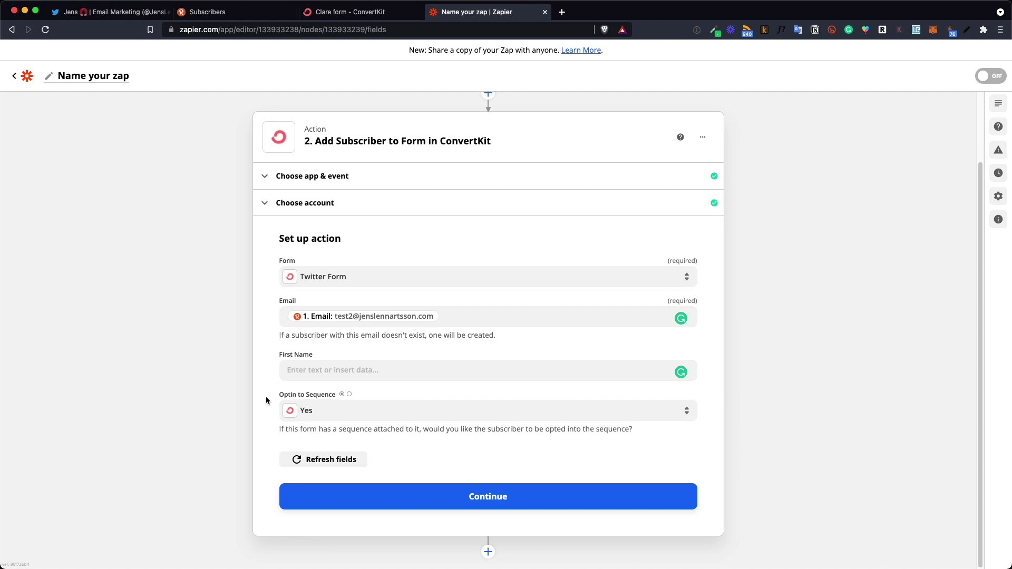
Set Optin to Sequence to No and confirm the action setup
{"action": "left_click", "coordinate": [324, 417]}
{"action": "left_click", "coordinate": [313, 523]}
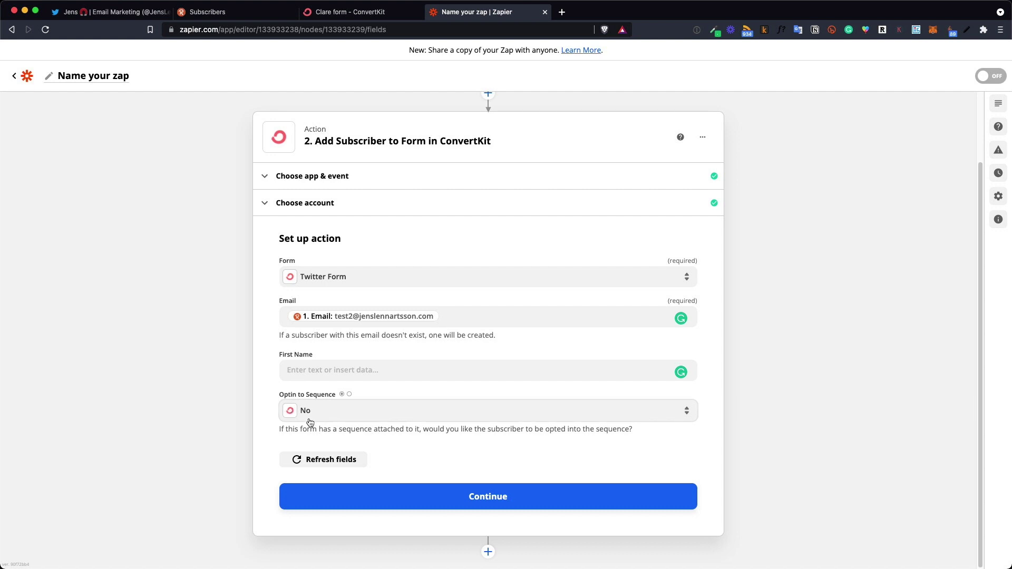
{"action": "left_click", "coordinate": [459, 503]}
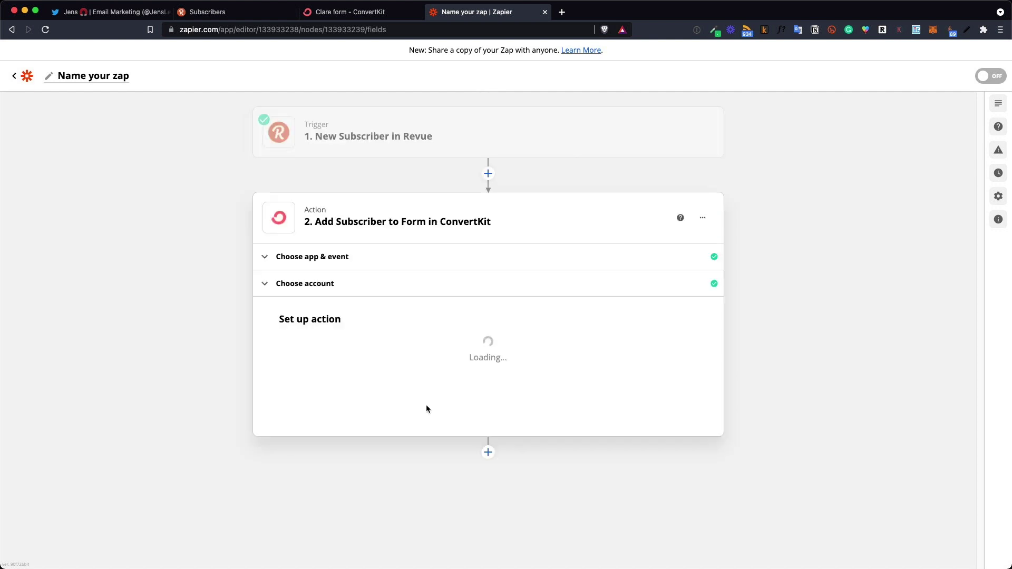
Send a successful test subscriber to ConvertKit and turn the zap on
{"action": "scroll", "coordinate": [443, 392], "scroll_direction": "down", "scroll_amount": 2}
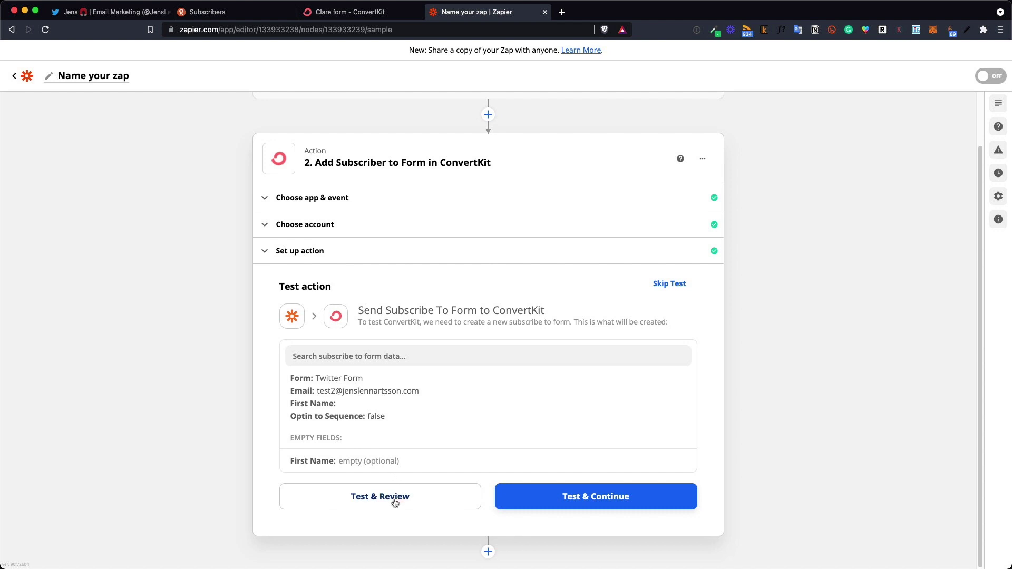
{"action": "left_click", "coordinate": [534, 501]}
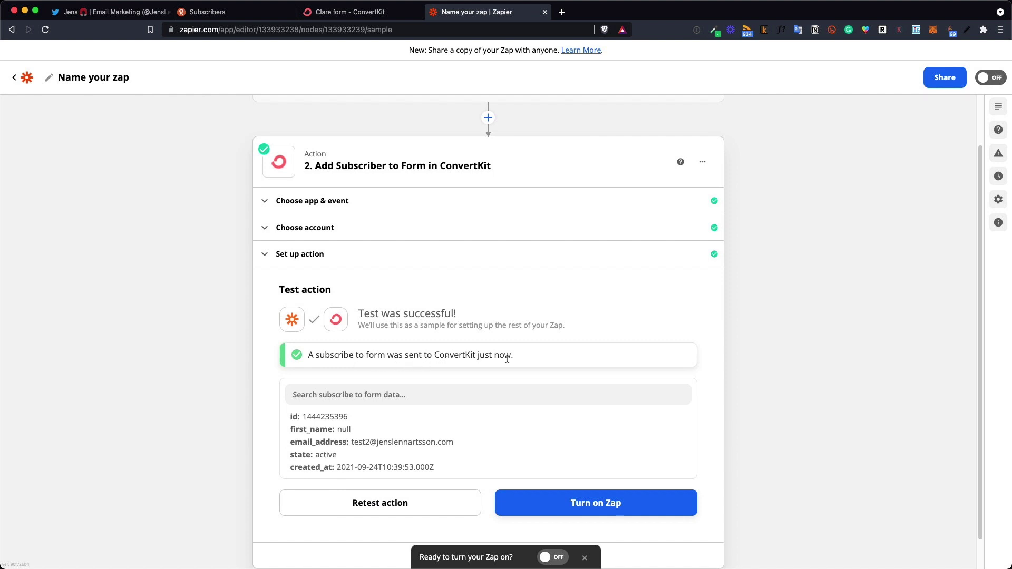
{"action": "scroll", "coordinate": [521, 361], "scroll_direction": "down", "scroll_amount": 1}
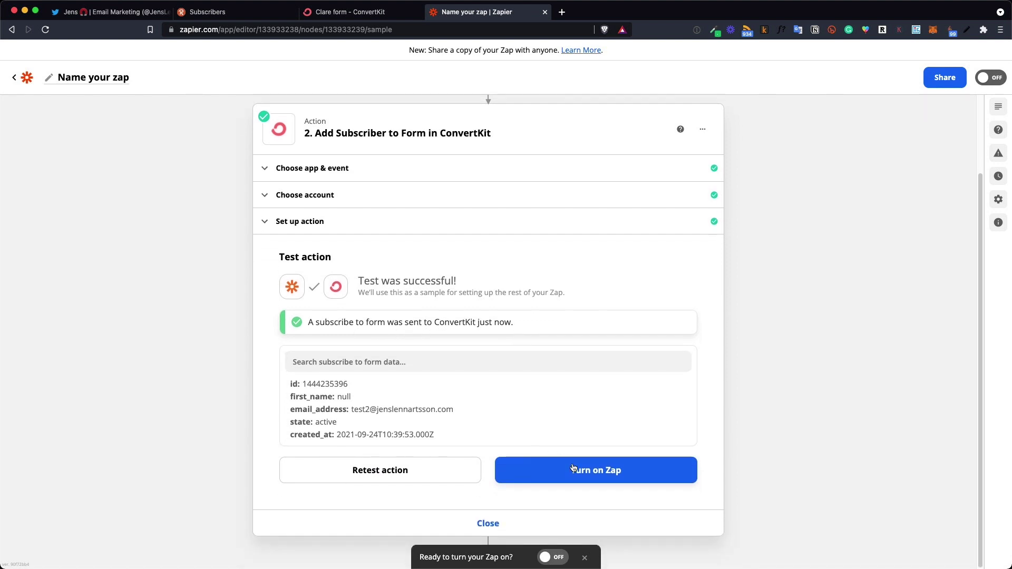
{"action": "left_click", "coordinate": [588, 473]}
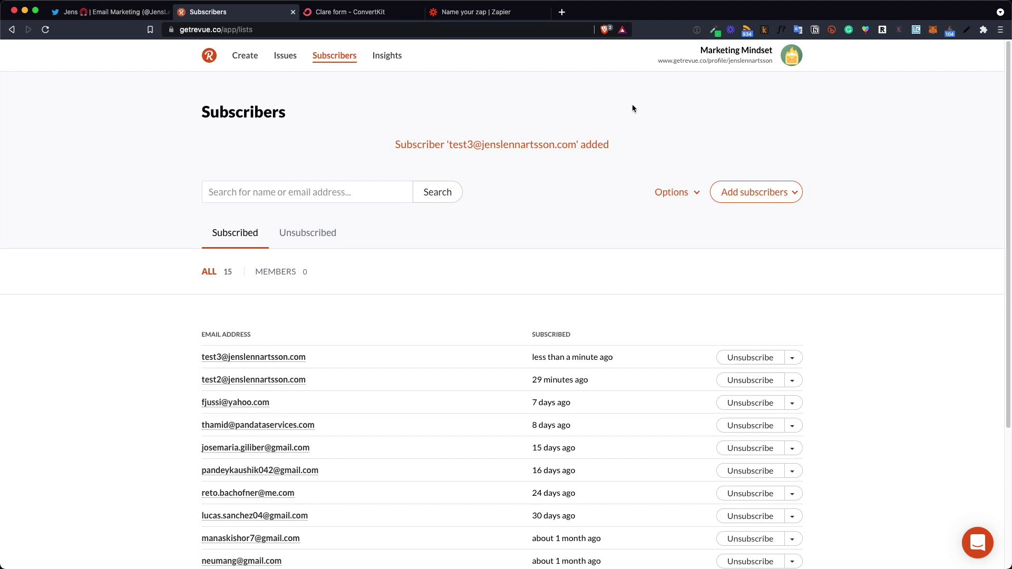
Connect Revue's Twitter integration and save 'Show newsletter on Twitter profile' as ticked
{"action": "left_click", "coordinate": [719, 55]}
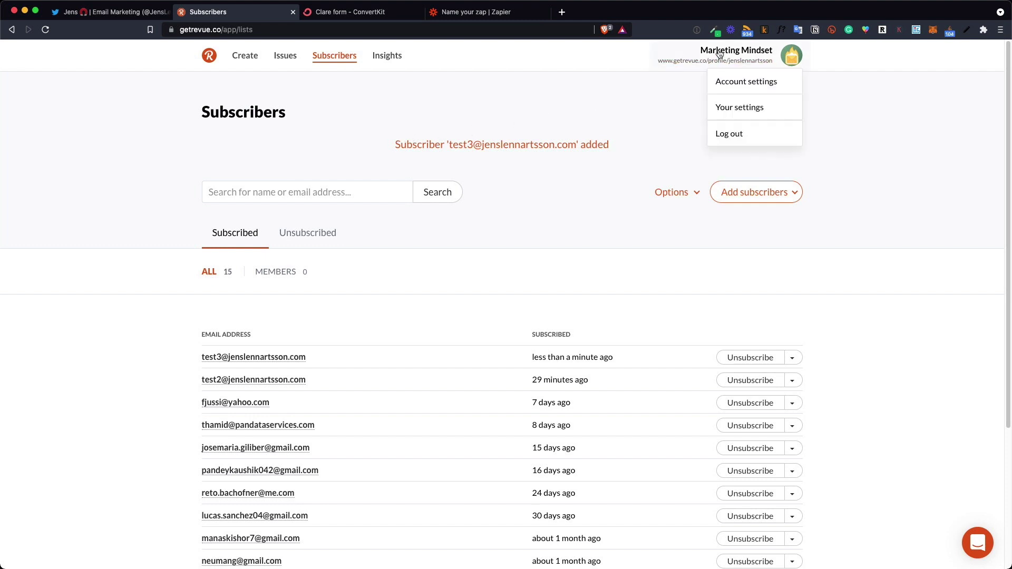
{"action": "left_click", "coordinate": [749, 84]}
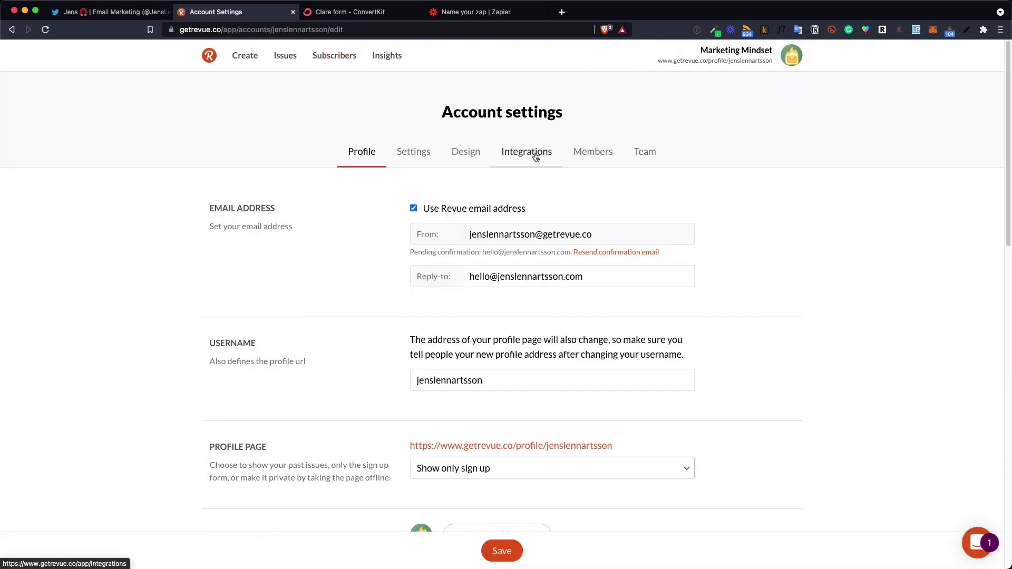
{"action": "left_click", "coordinate": [536, 157]}
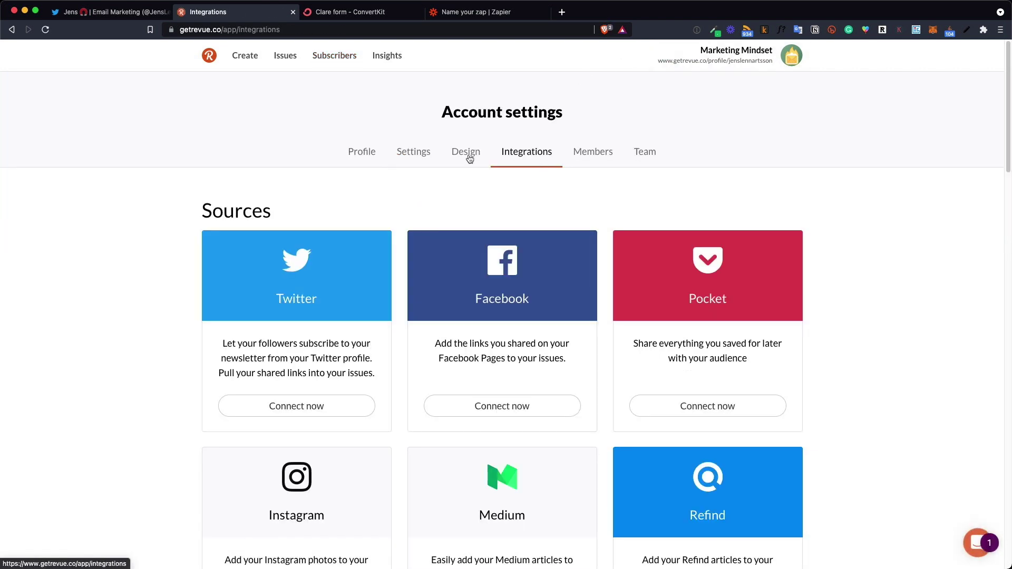
{"action": "left_click", "coordinate": [303, 413]}
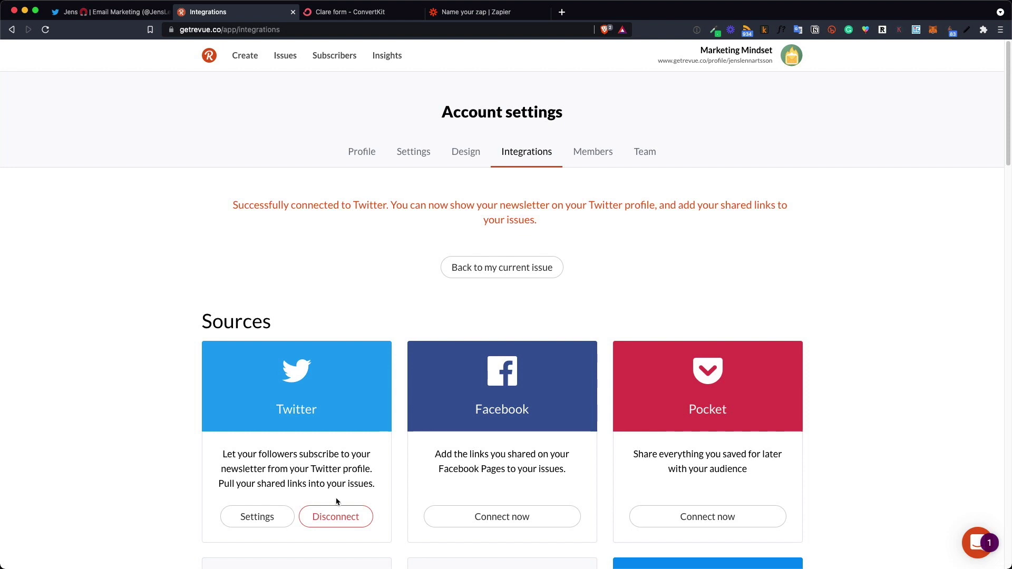
{"action": "left_click", "coordinate": [264, 521]}
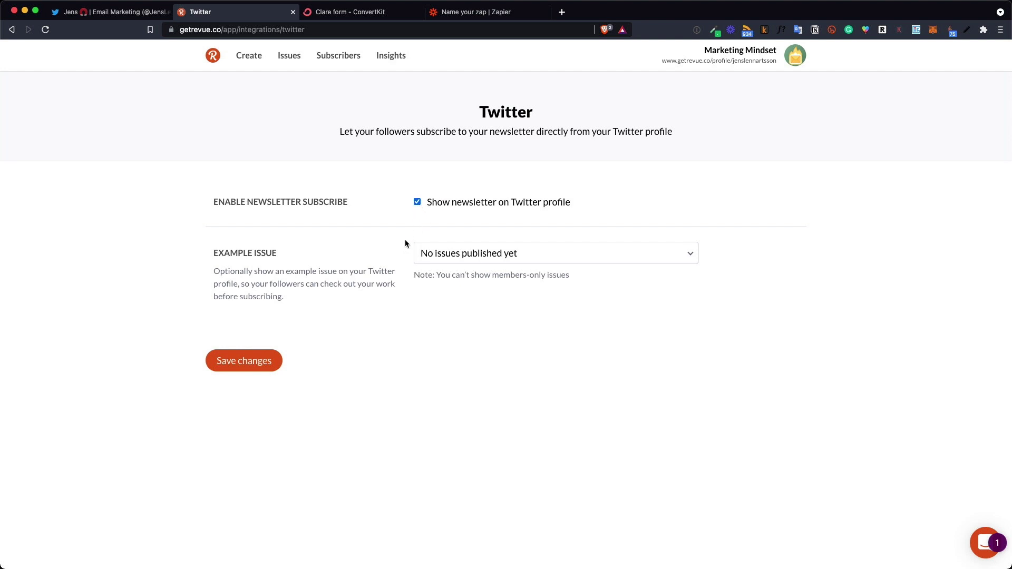
{"action": "left_click", "coordinate": [257, 366]}
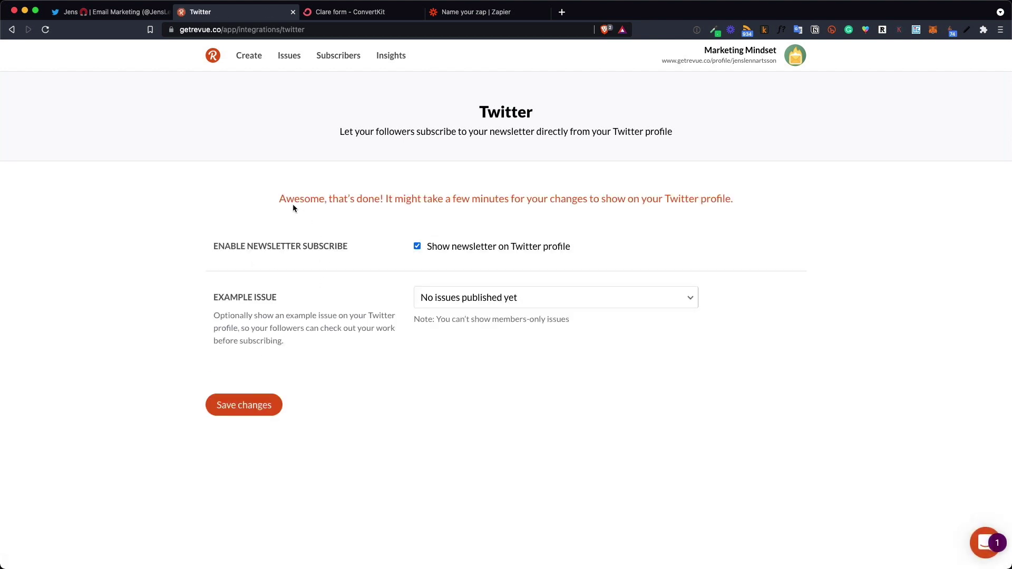
View the Twitter profile showing the Marketing Mindset newsletter card under the bio
{"action": "left_click", "coordinate": [111, 11]}
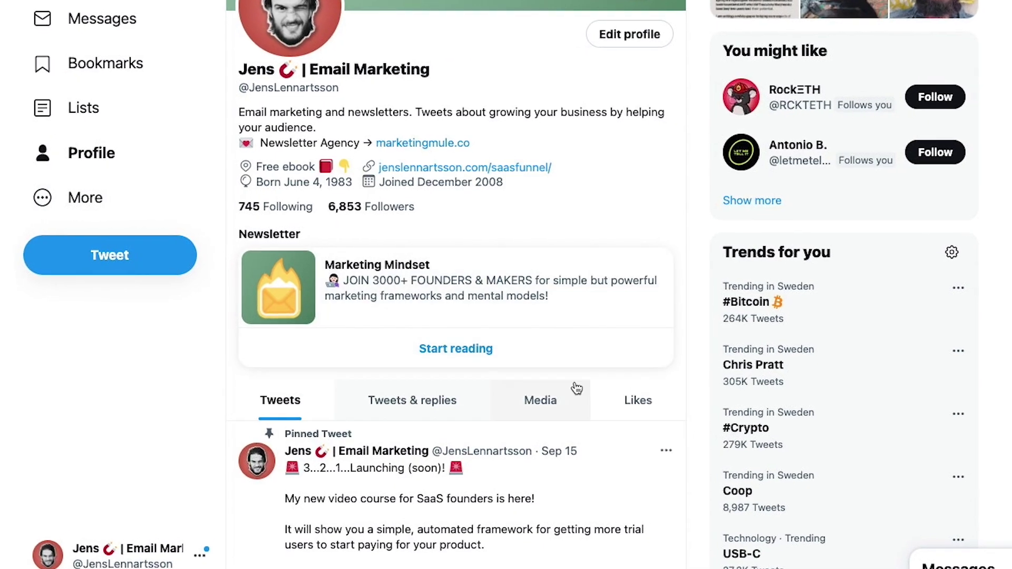